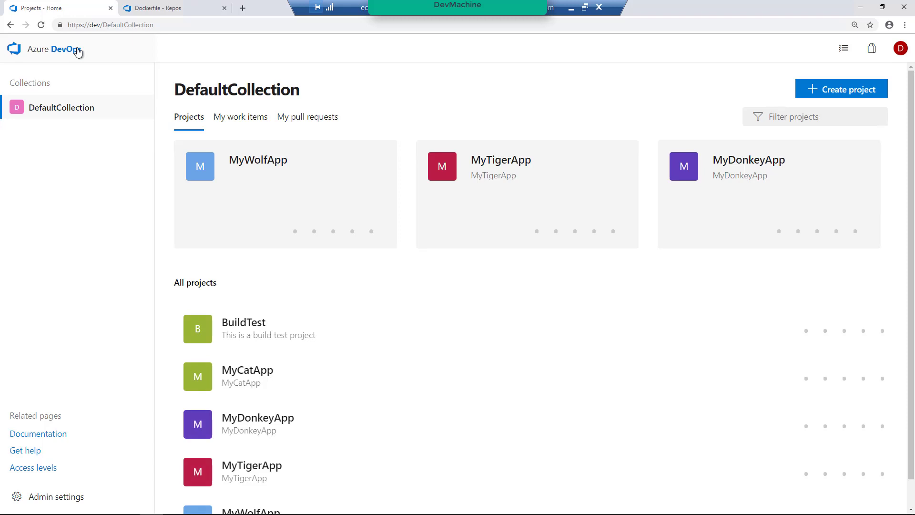
Step: Open the MyWolfApp build pipeline for editing and show the Publish to ECR task's script, highlighting mywolfapp
click(289, 186)
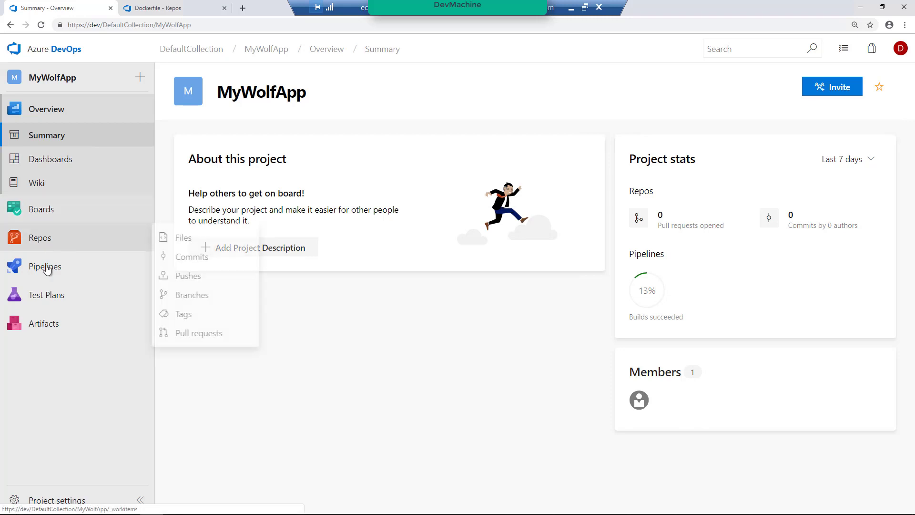
click(46, 274)
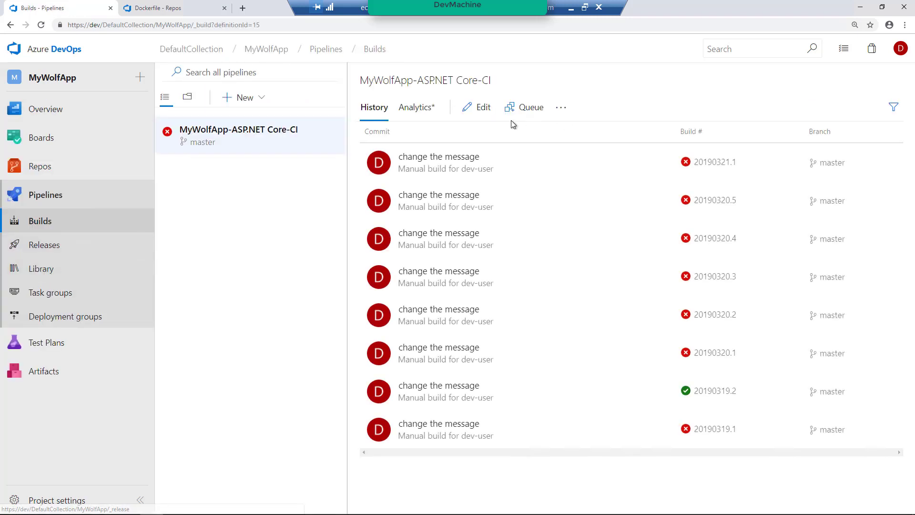
click(477, 107)
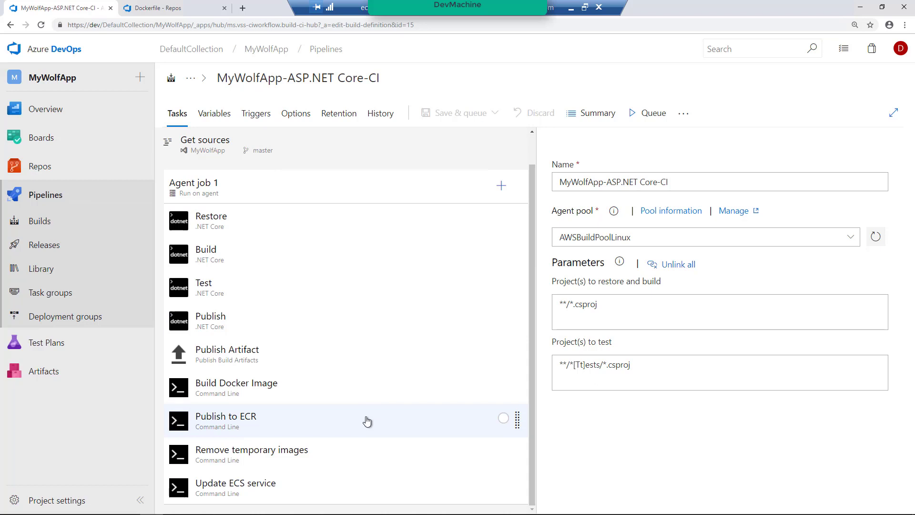
click(217, 426)
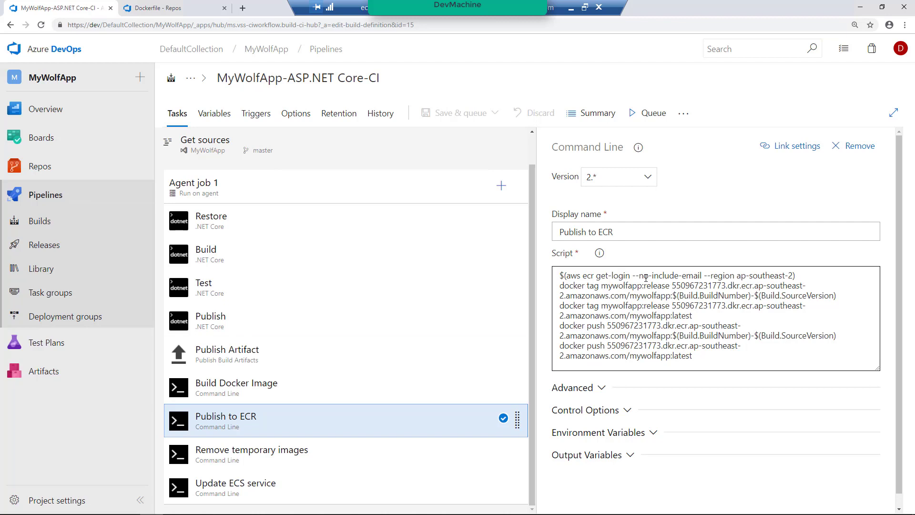
double_click(643, 296)
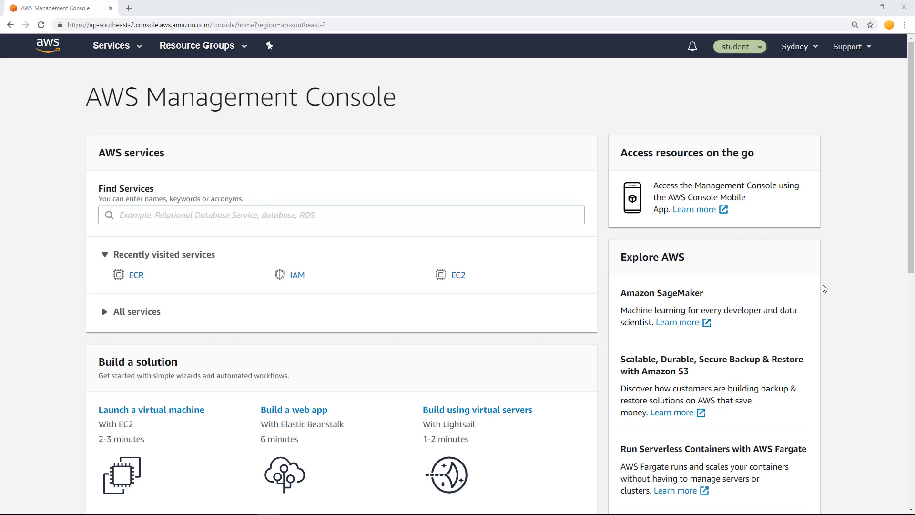
Step: Search the AWS services for ECR to reach the Elastic Container Registry
click(351, 217)
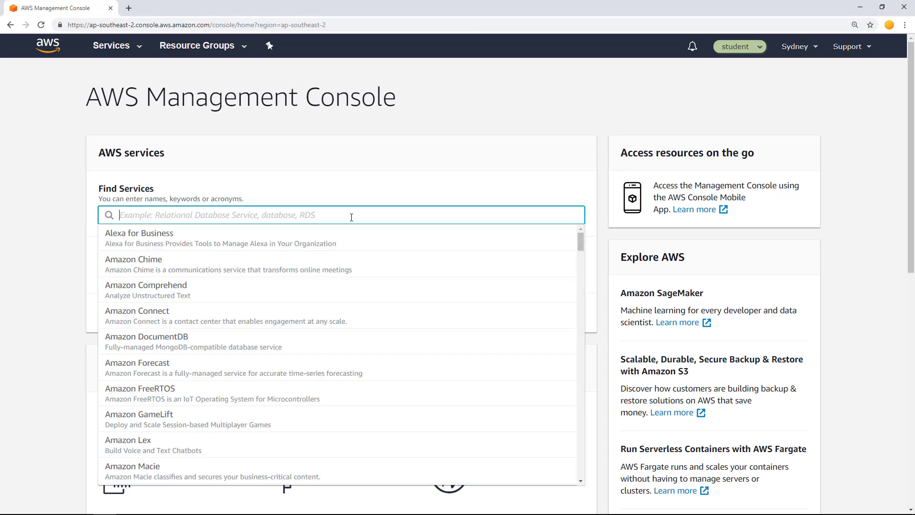
text(ecr)
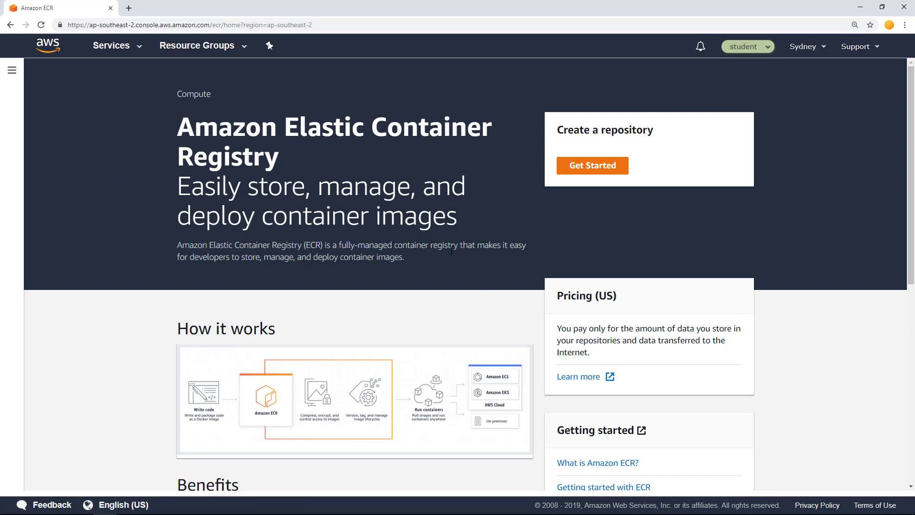
Step: Navigate from the ECR landing page to the Repositories list
click(592, 170)
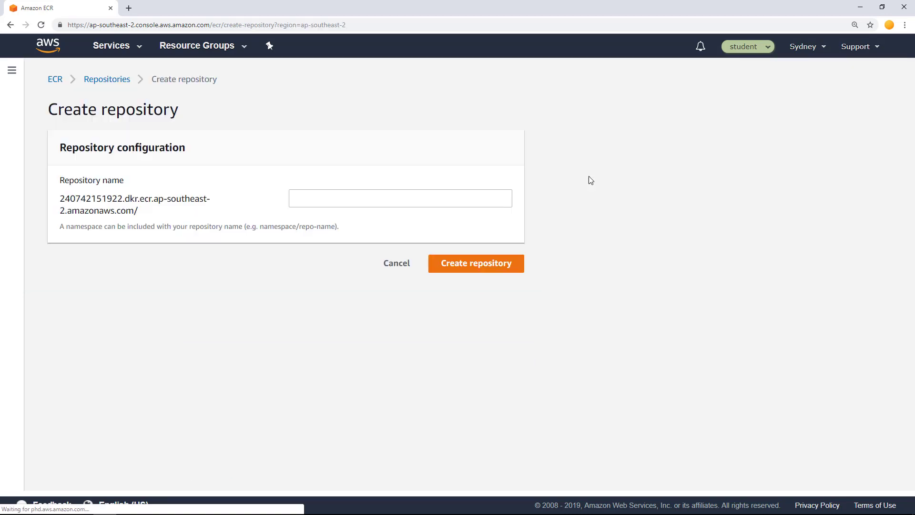
click(397, 262)
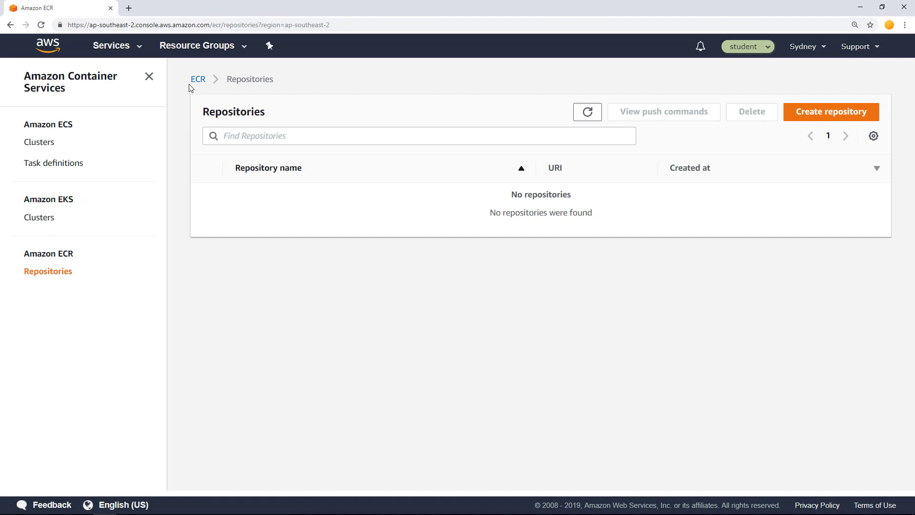
click(197, 79)
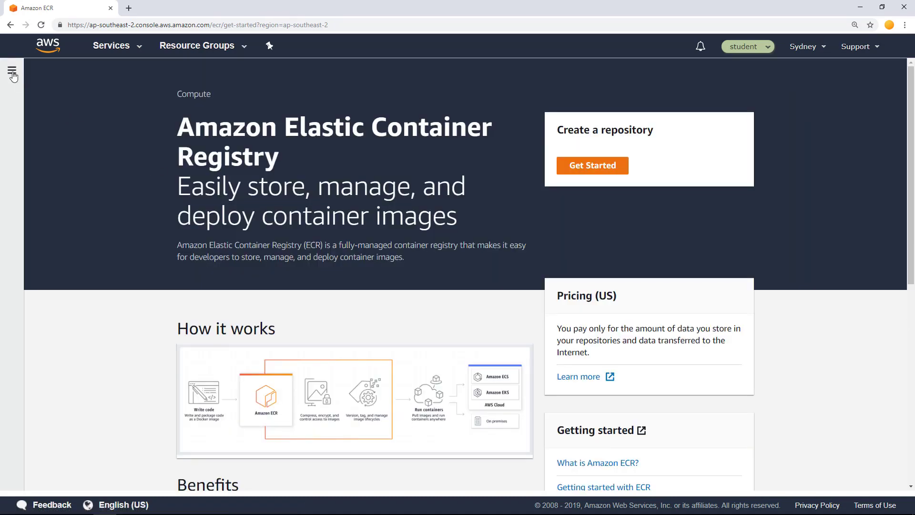
click(12, 72)
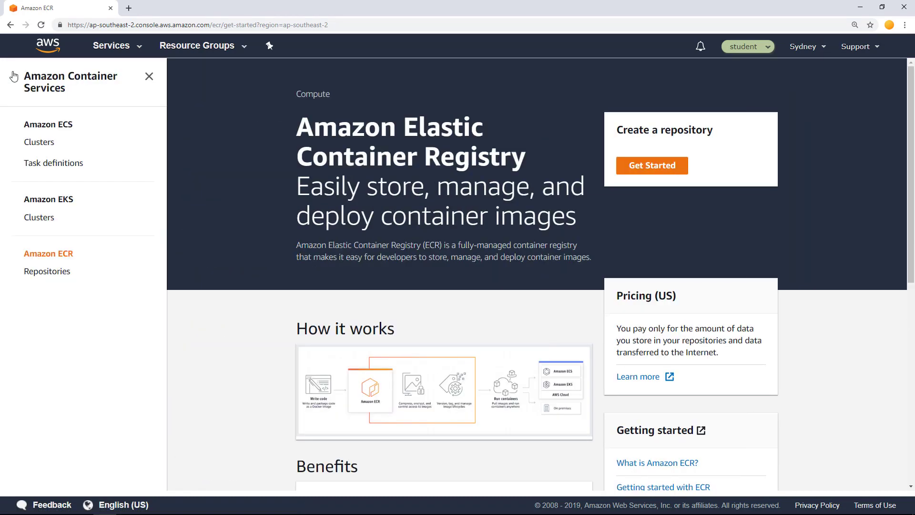
click(47, 271)
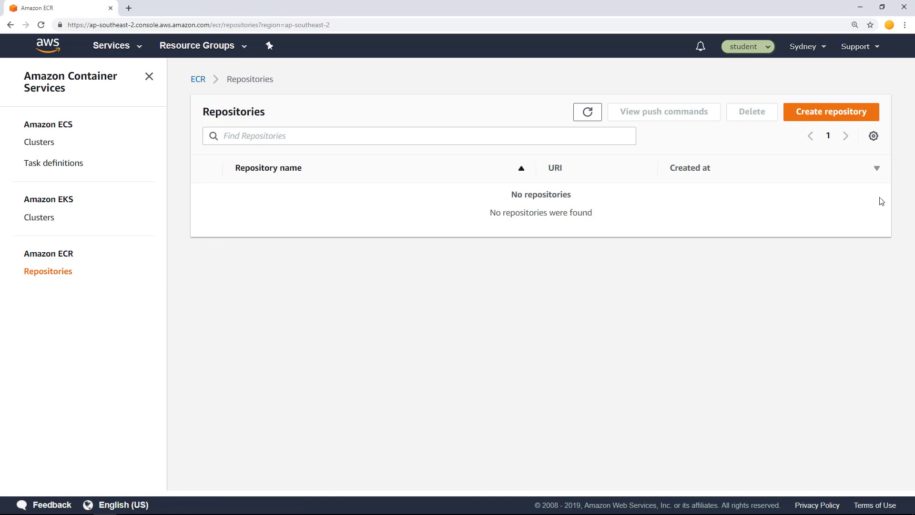
Step: Create a new ECR repository named mywolfapp
click(848, 120)
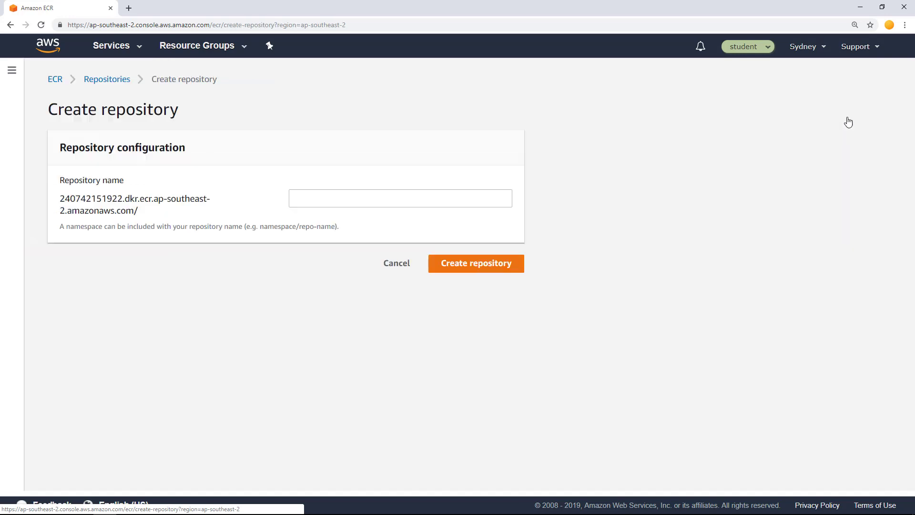
click(369, 198)
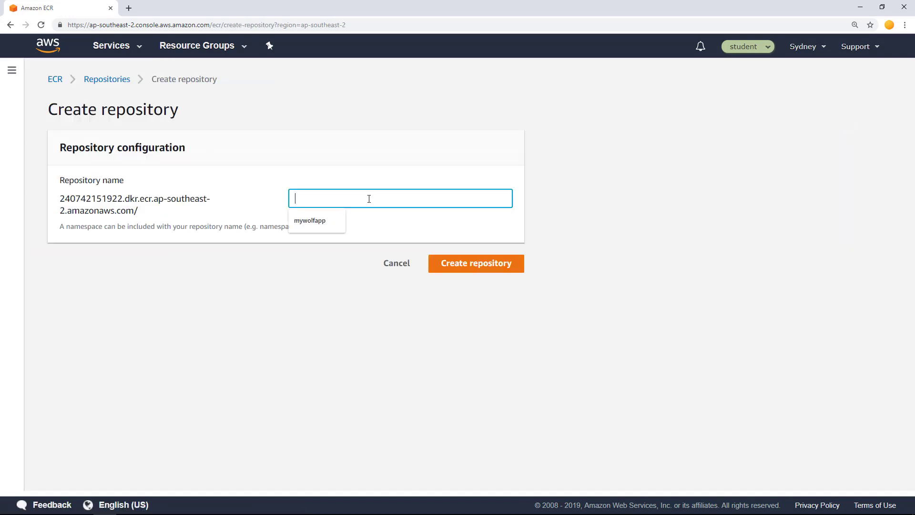
click(329, 224)
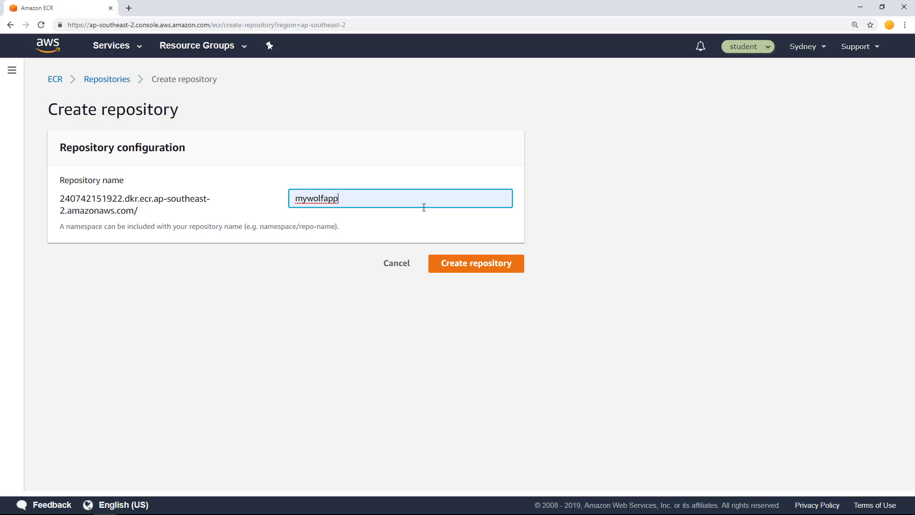
click(490, 270)
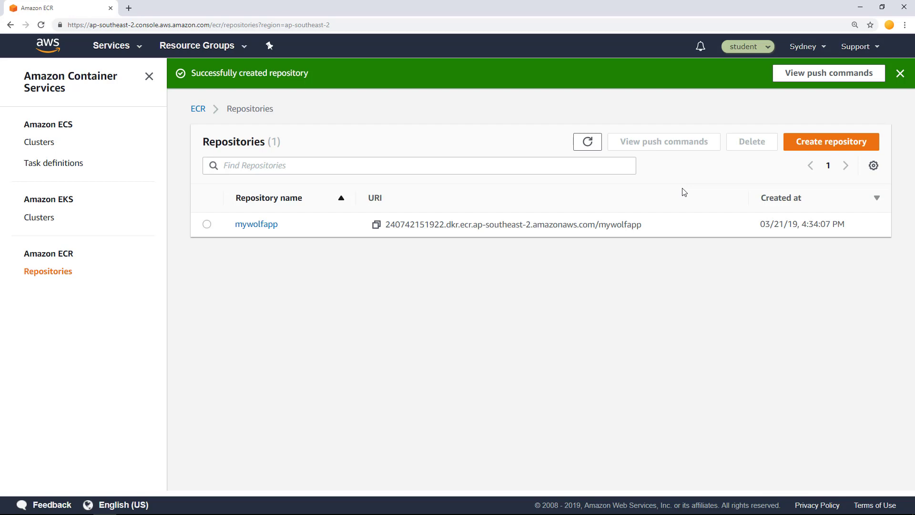
Step: Review the mywolfapp push commands, copy the repository URI, and switch back to the DevMachine pipeline editor
click(804, 78)
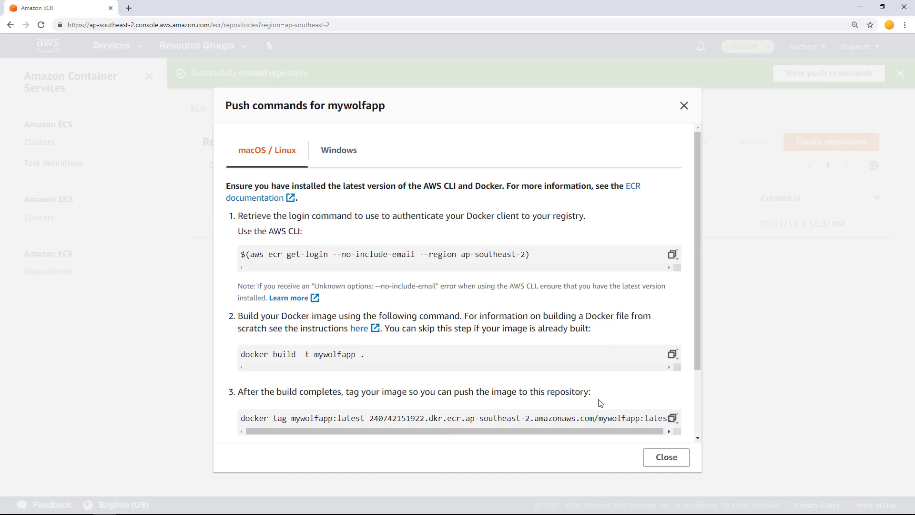
scroll(599, 403, down, 1)
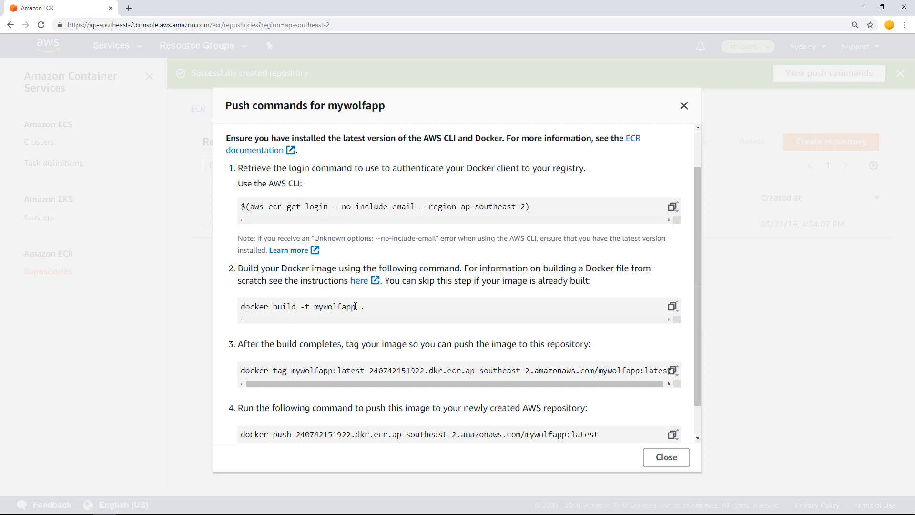
scroll(355, 306, down, 1)
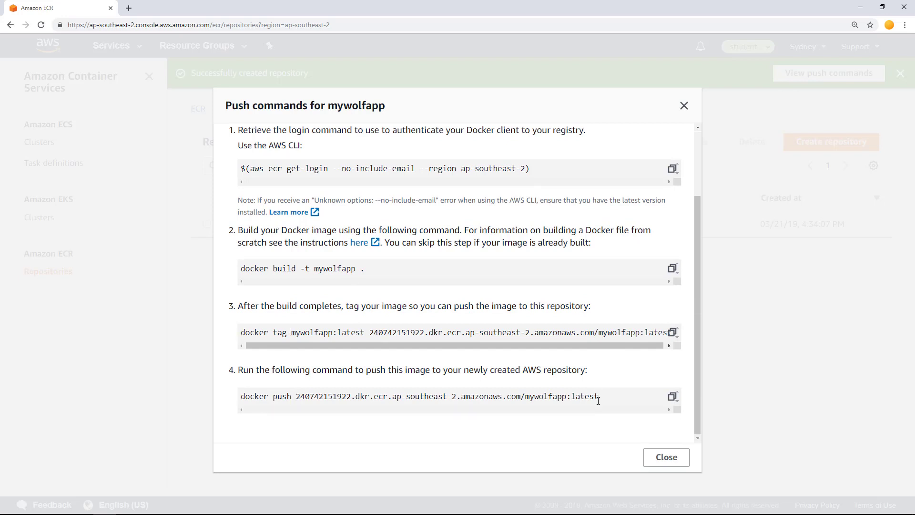
click(684, 105)
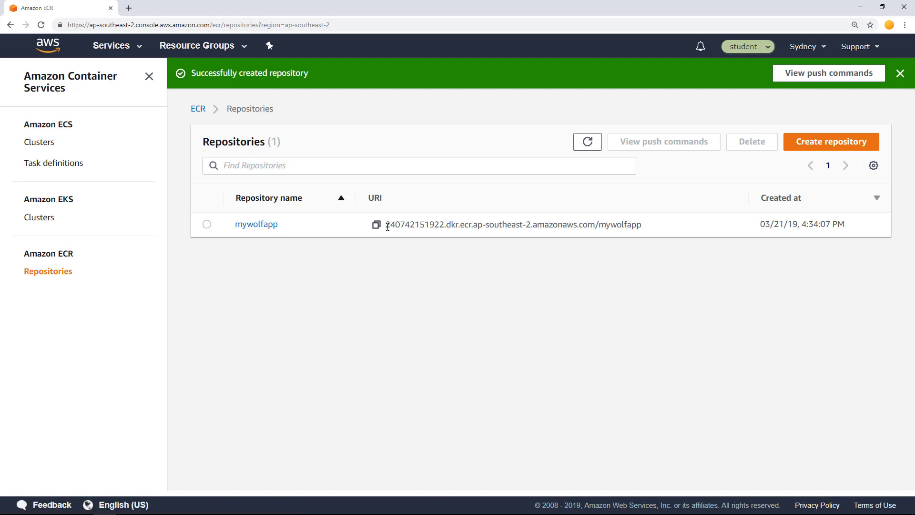
drag(387, 226, 647, 230)
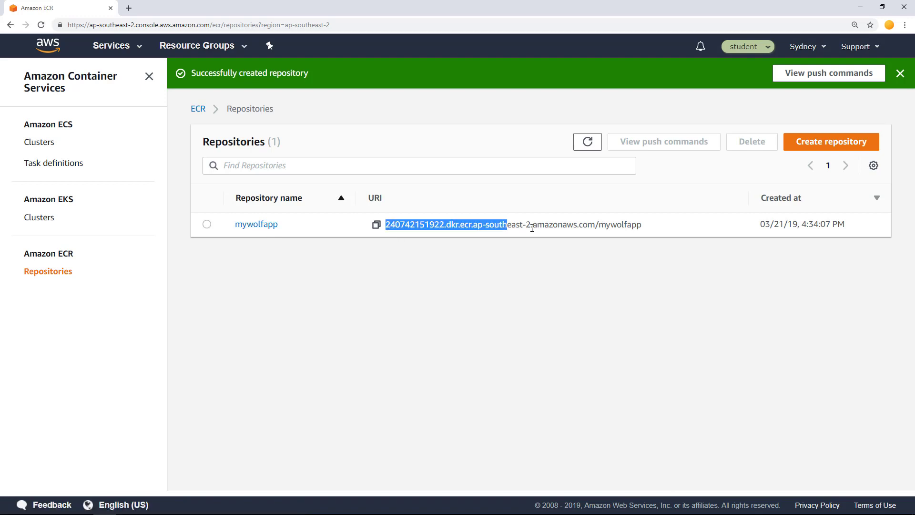
right_click(630, 228)
click(645, 234)
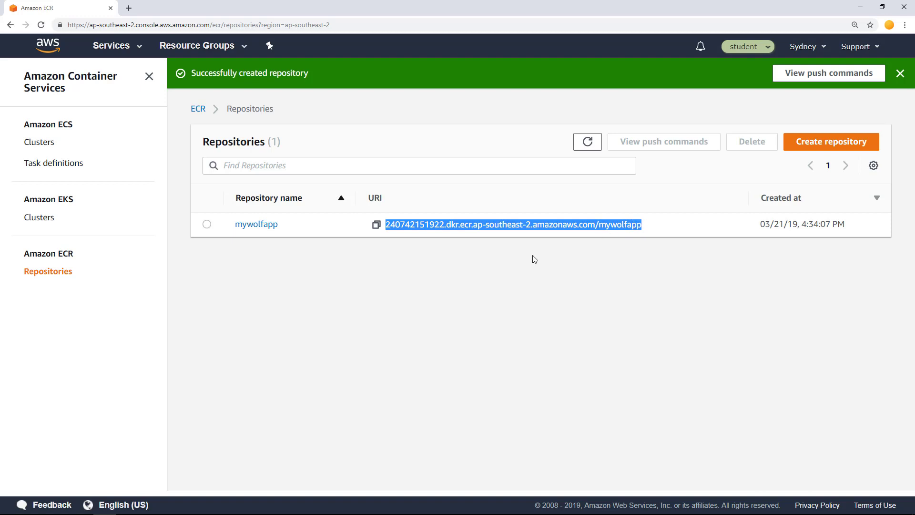
click(199, 505)
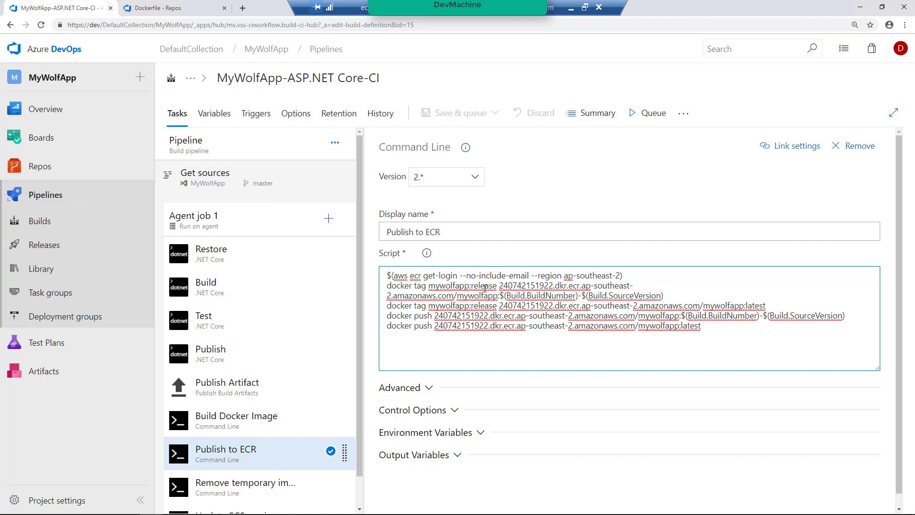
Step: Check the Build Docker Image script's mywolfapp:release tag, then bring up the repository's Dockerfile
click(217, 427)
click(385, 277)
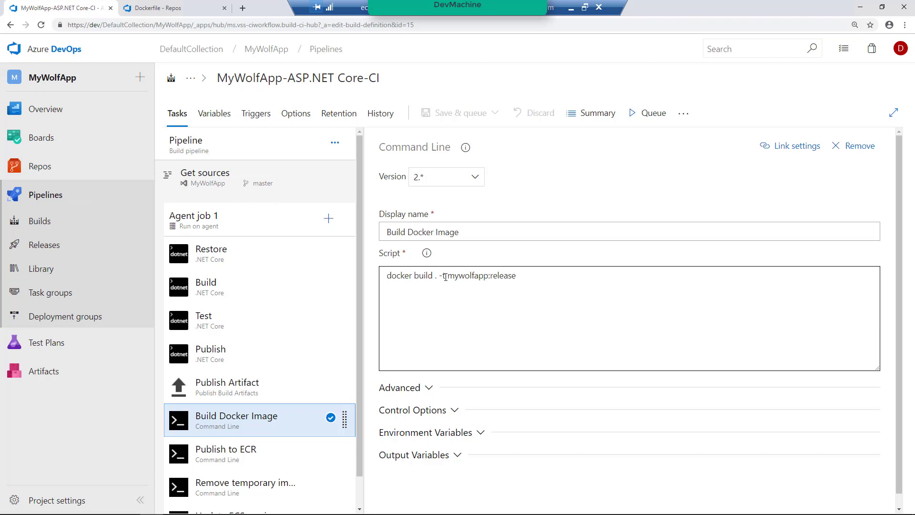
click(520, 278)
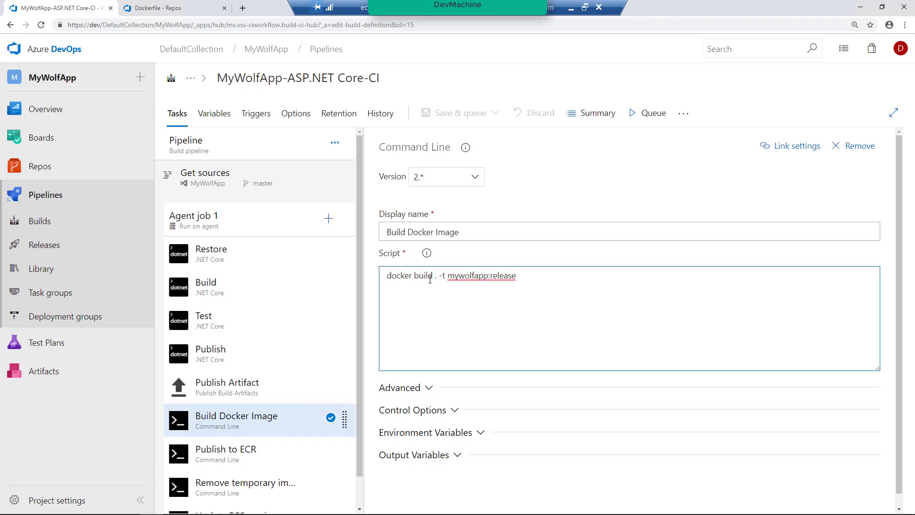
click(435, 275)
click(159, 7)
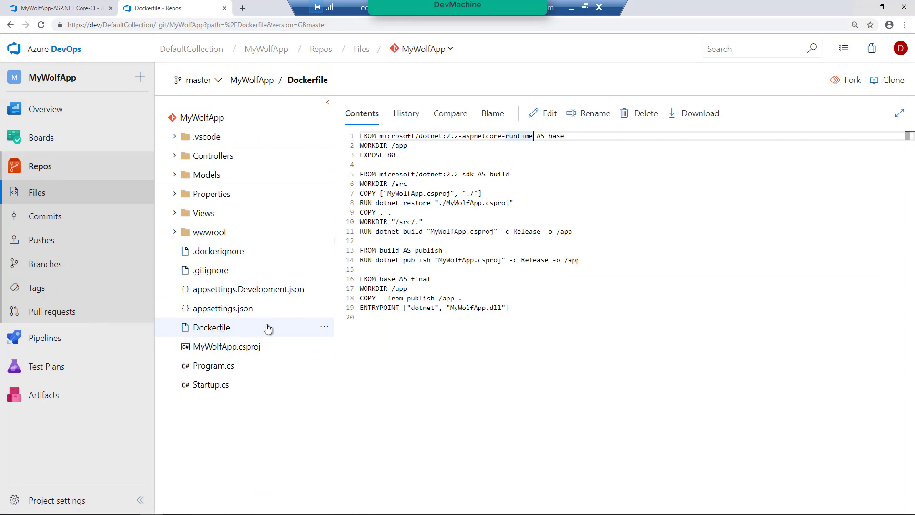
Step: Point out the Dockerfile's WORKDIR, dotnet build, publish and entrypoint lines, then return to the CI pipeline
click(410, 145)
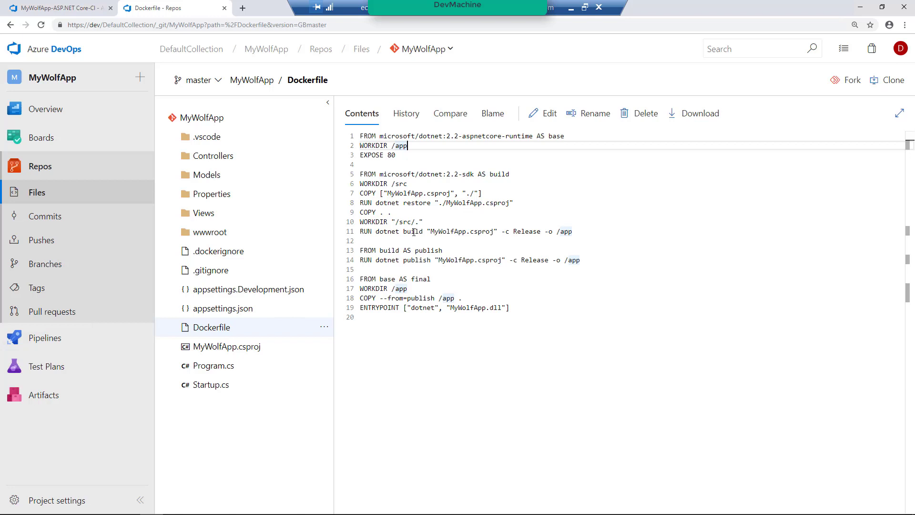
click(585, 230)
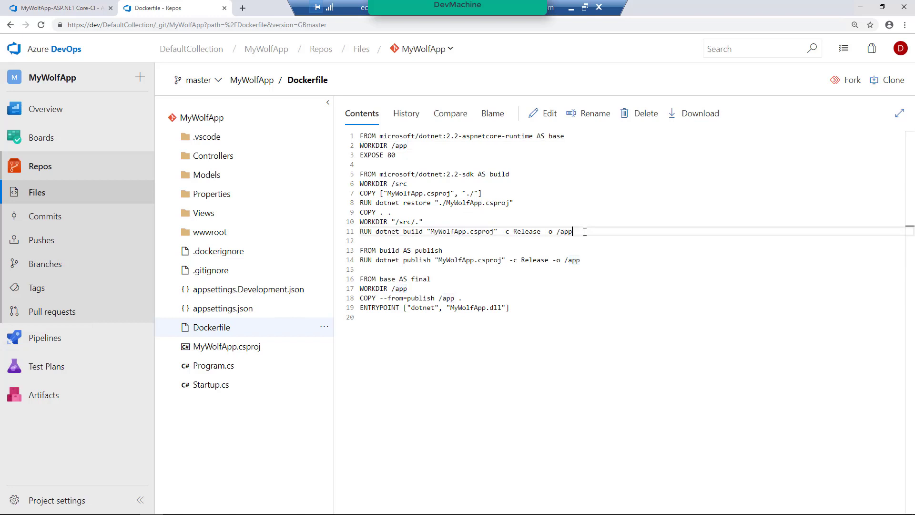
click(586, 260)
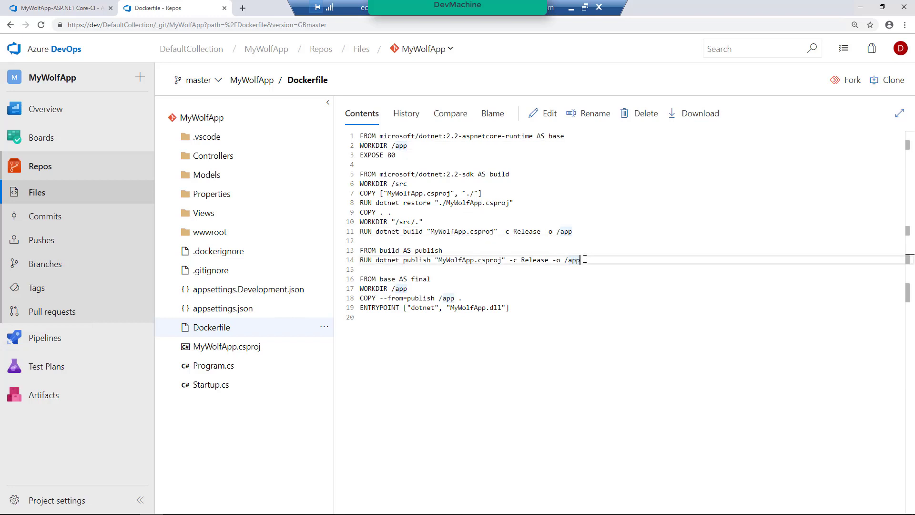
click(424, 307)
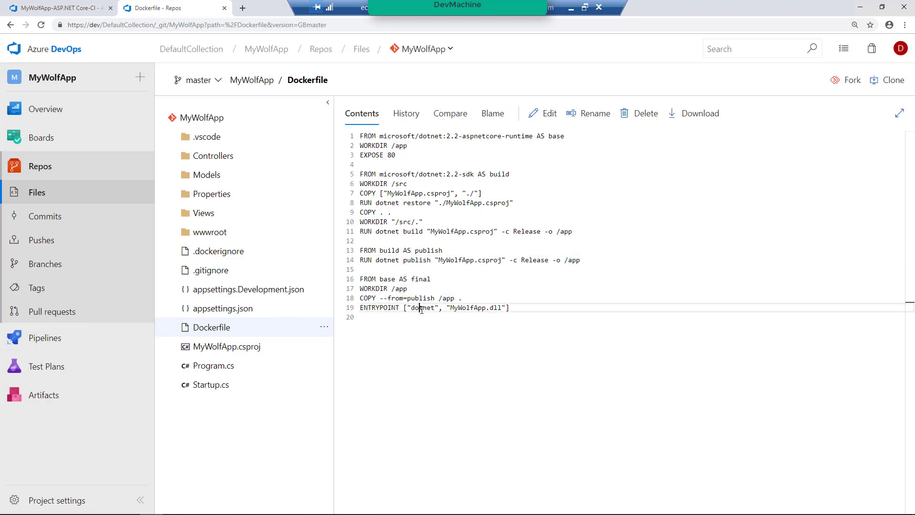
click(495, 308)
click(57, 8)
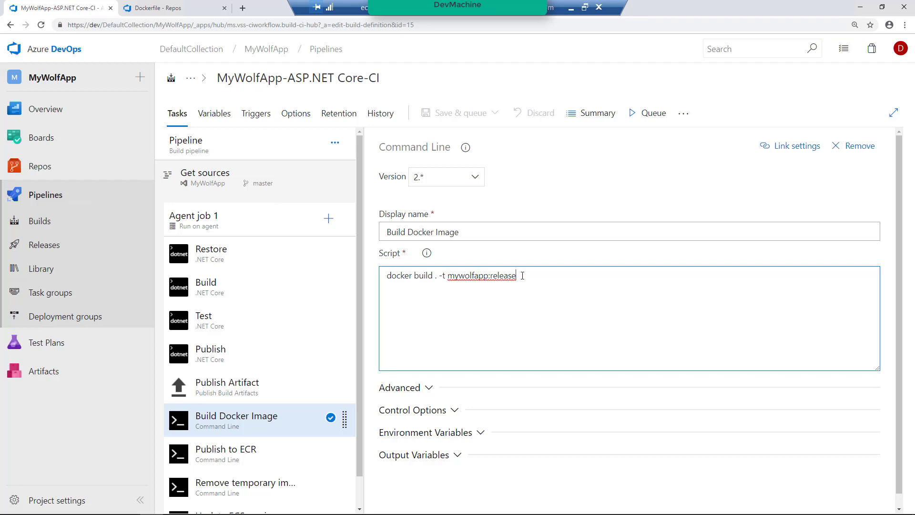
scroll(362, 314, down, 2)
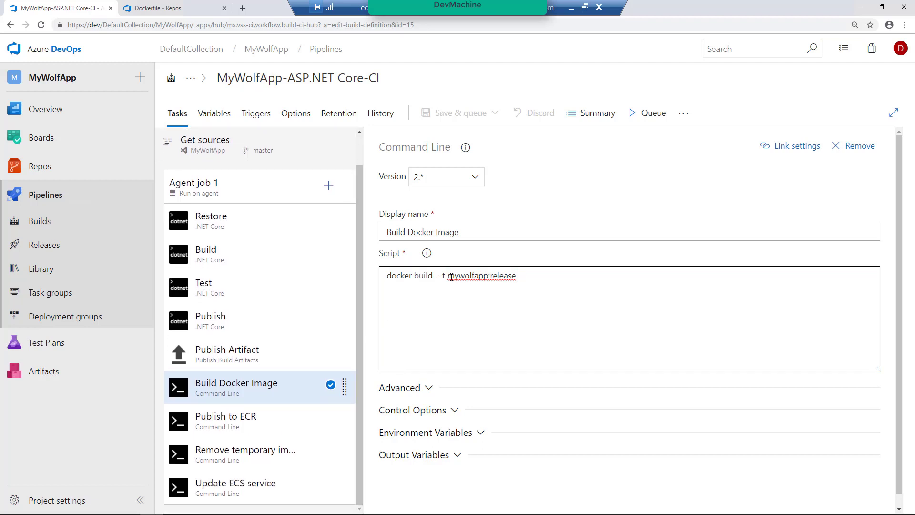
click(513, 276)
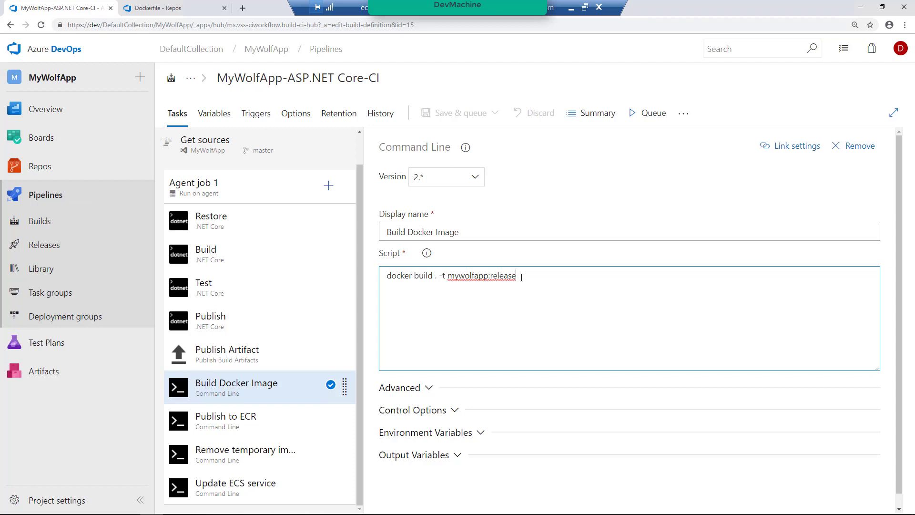
drag(517, 276, 448, 278)
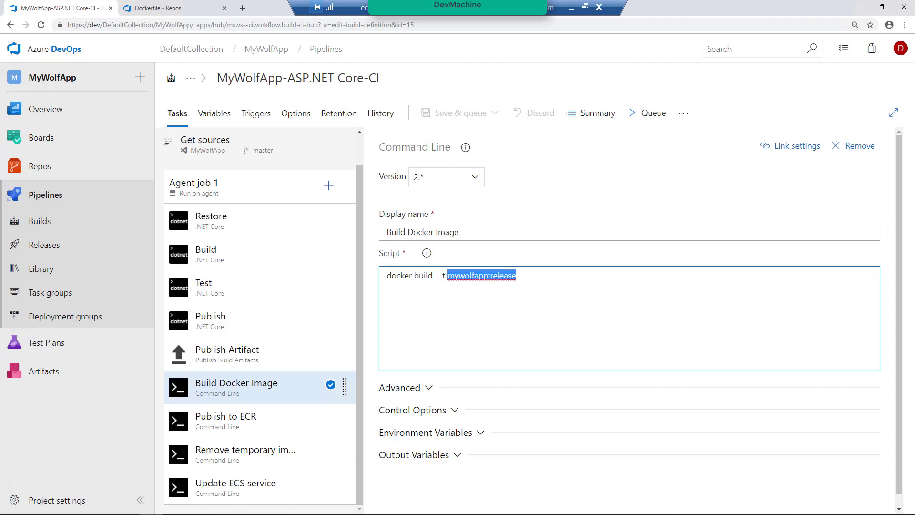
Step: In the Publish to ECR script, highlight the tag line's repository address, BuildNumber and SourceVersion variables
click(227, 428)
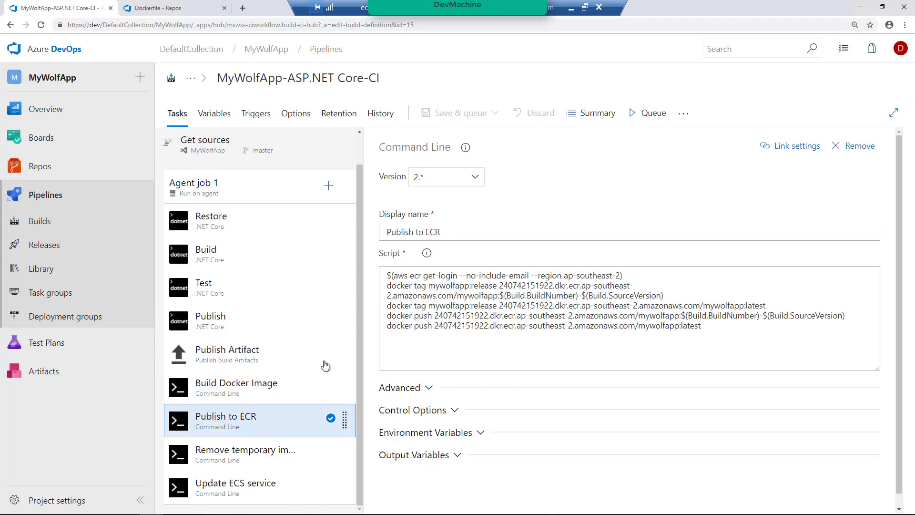
click(392, 276)
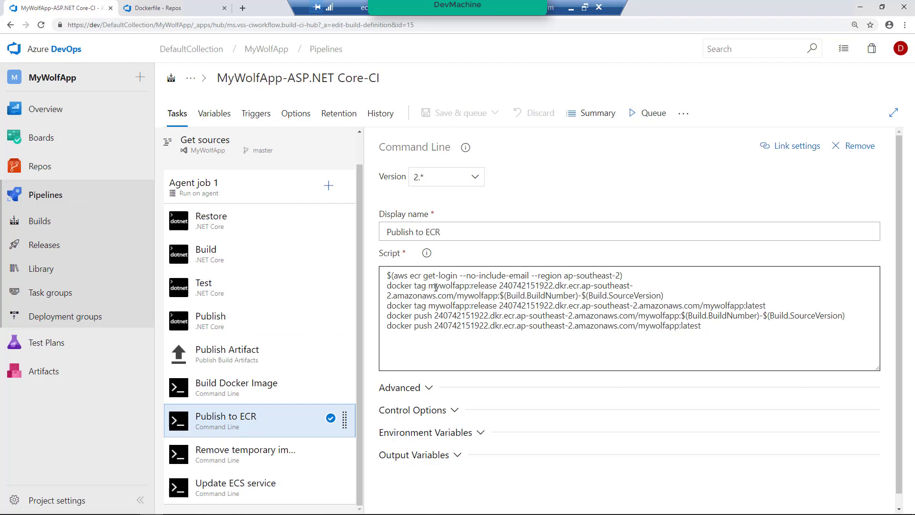
click(502, 289)
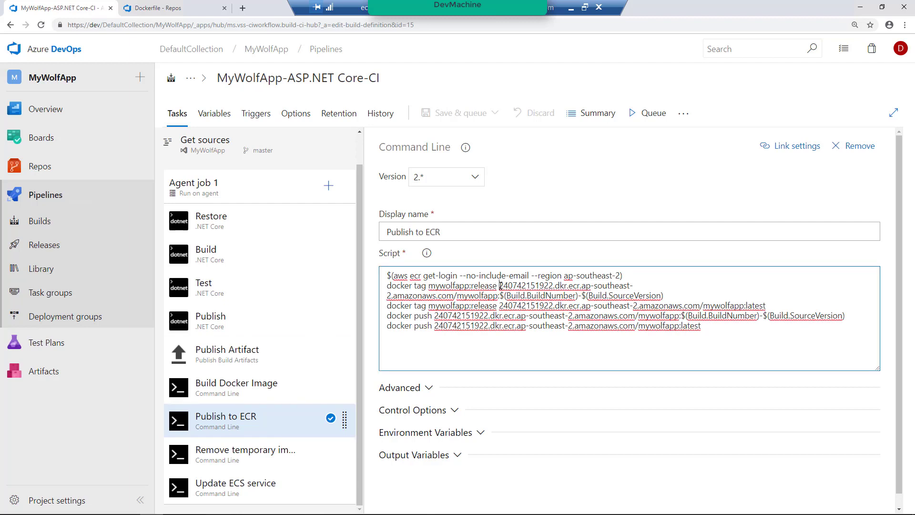
drag(499, 285, 499, 295)
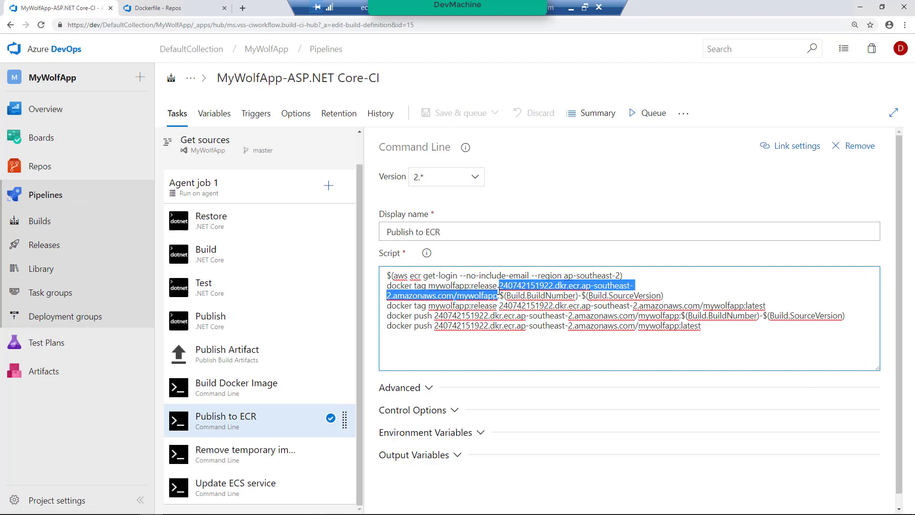
click(499, 295)
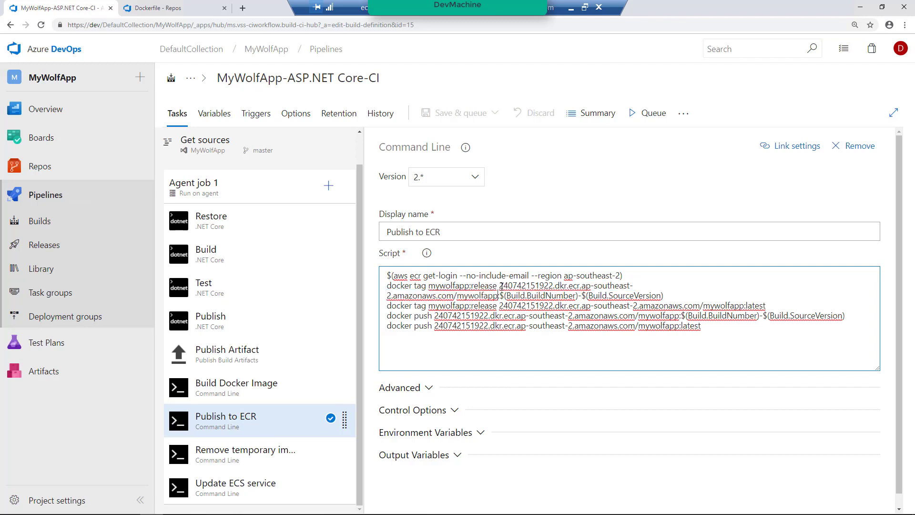
text(:)
drag(364, 296, 246, 301)
click(541, 296)
double_click(628, 295)
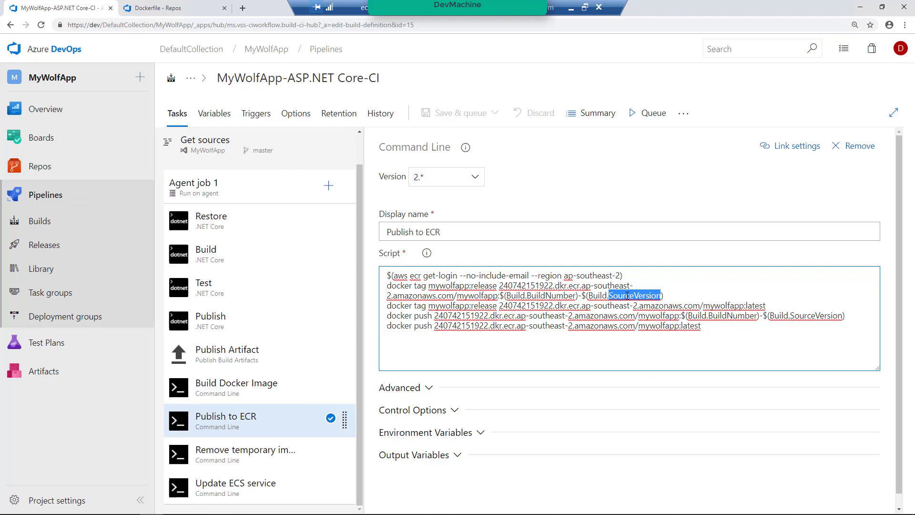
click(671, 295)
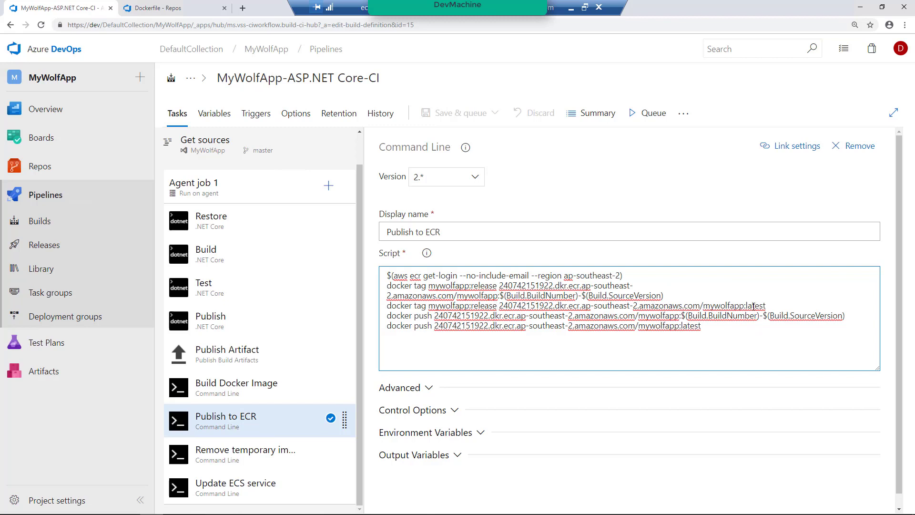
Step: Highlight the mywolfapp:latest tag and the push lines' registry address, BuildNumber and SourceVersion
double_click(736, 305)
click(767, 306)
drag(434, 315, 638, 315)
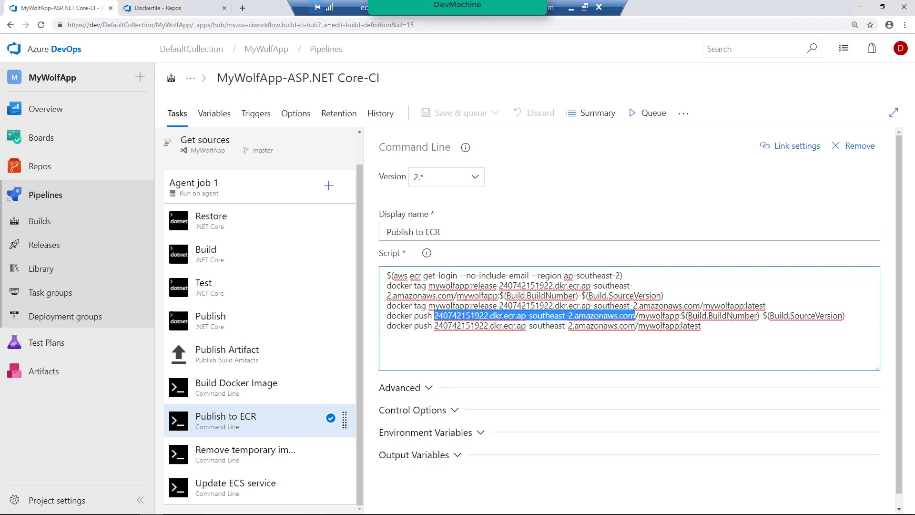
click(730, 315)
double_click(730, 316)
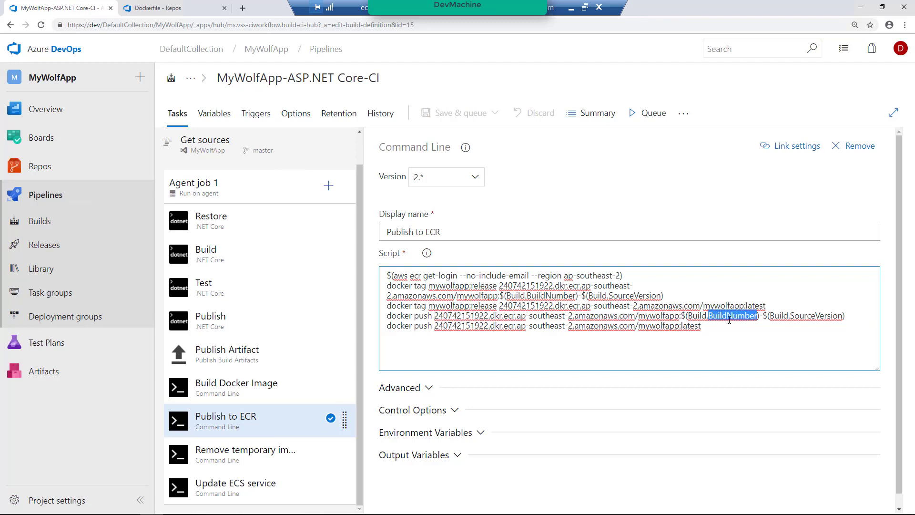
double_click(813, 315)
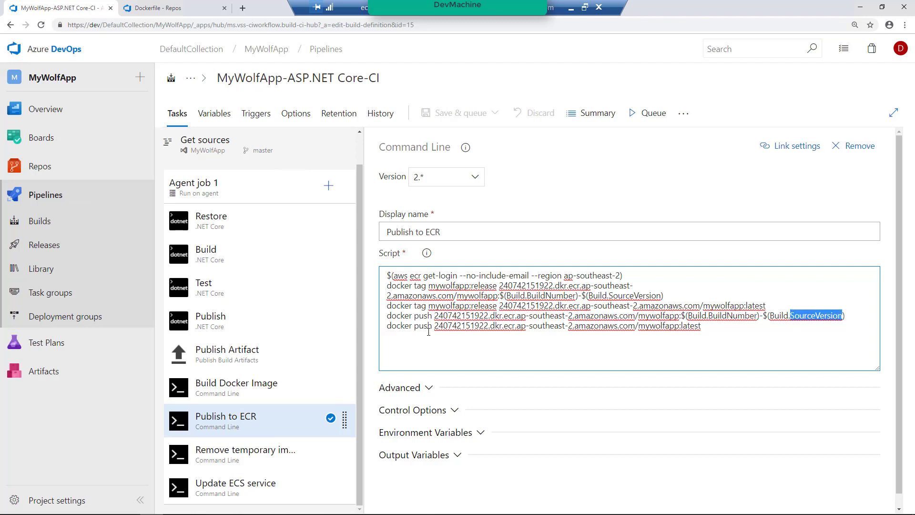
click(701, 325)
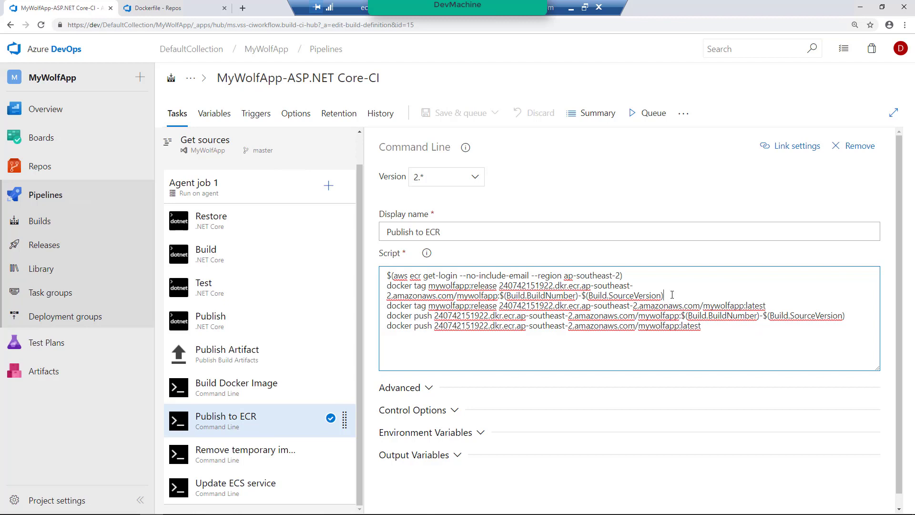
click(672, 295)
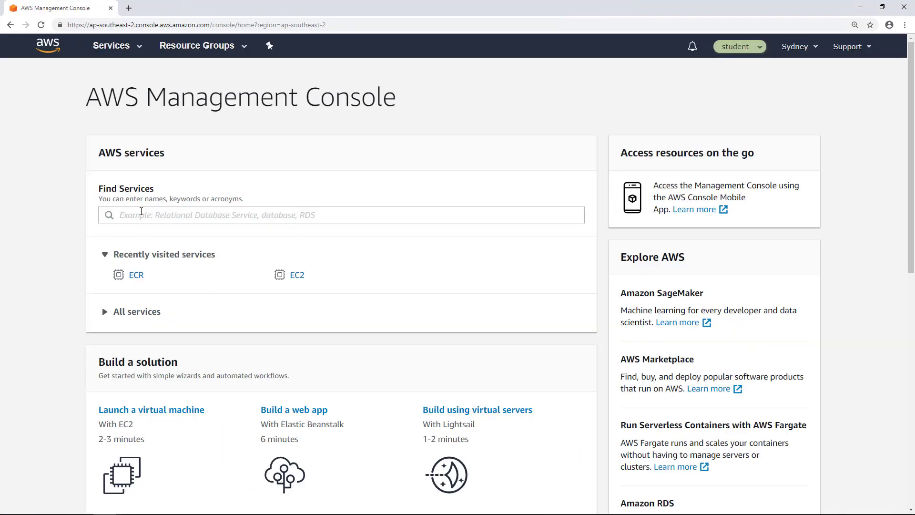
Step: Find EC2 in the AWS services search and open its instances list
click(141, 214)
text(ec)
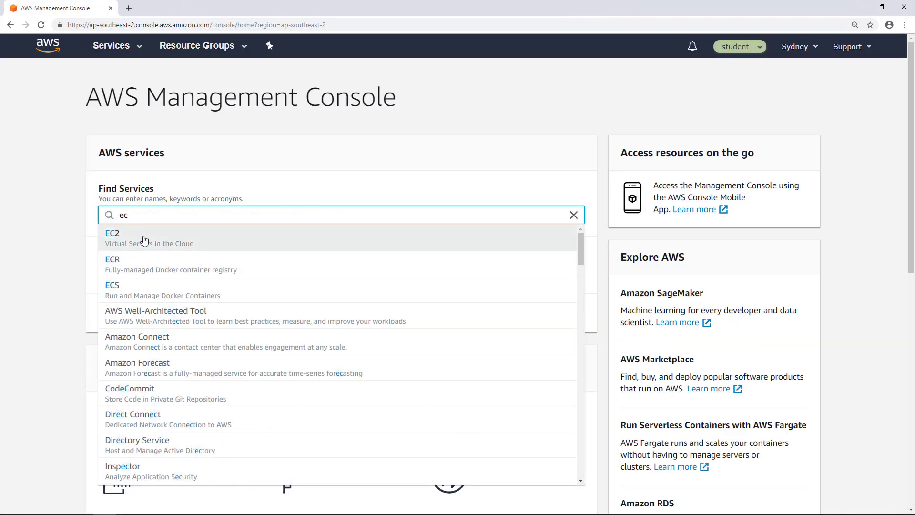
click(144, 240)
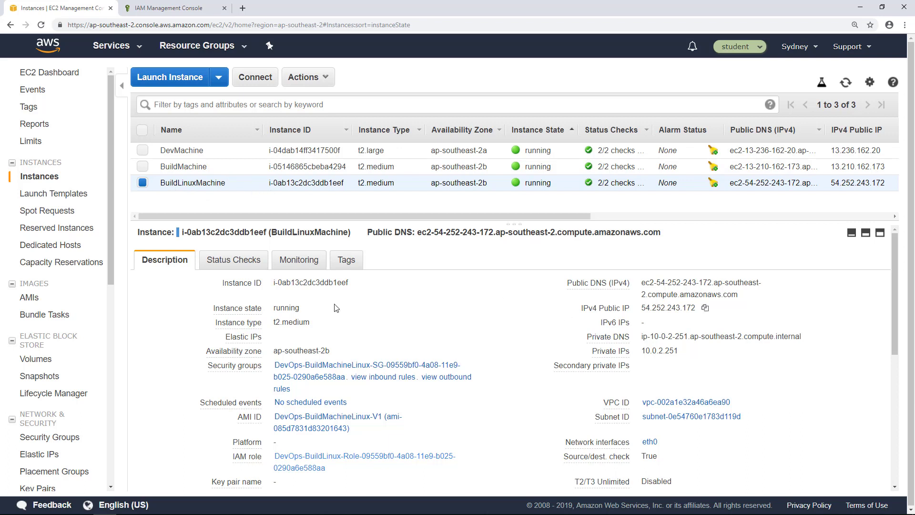
Step: Open the BuildLinuxMachine instance's IAM role link in a new tab
right_click(302, 461)
click(336, 372)
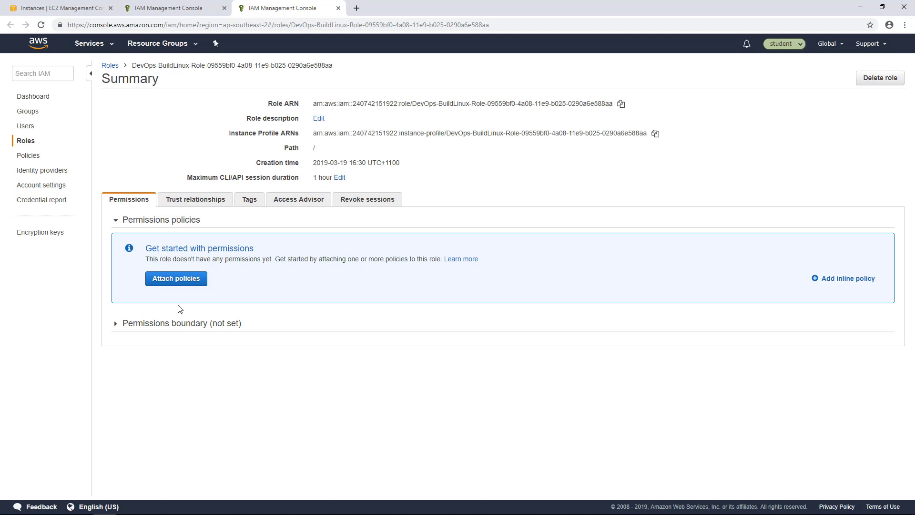
Step: Attach the AmazonEC2ContainerRegistryFullAccess policy to the DevOps-BuildLinux role
click(183, 284)
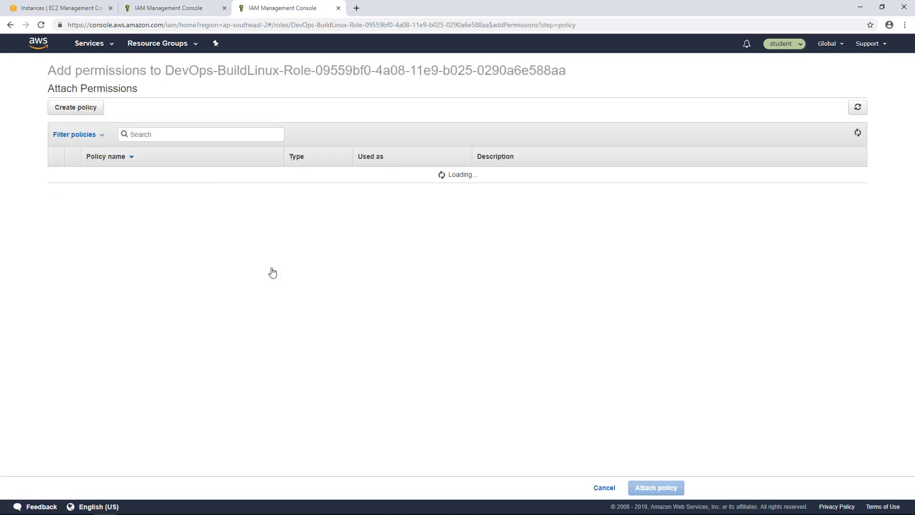
click(200, 135)
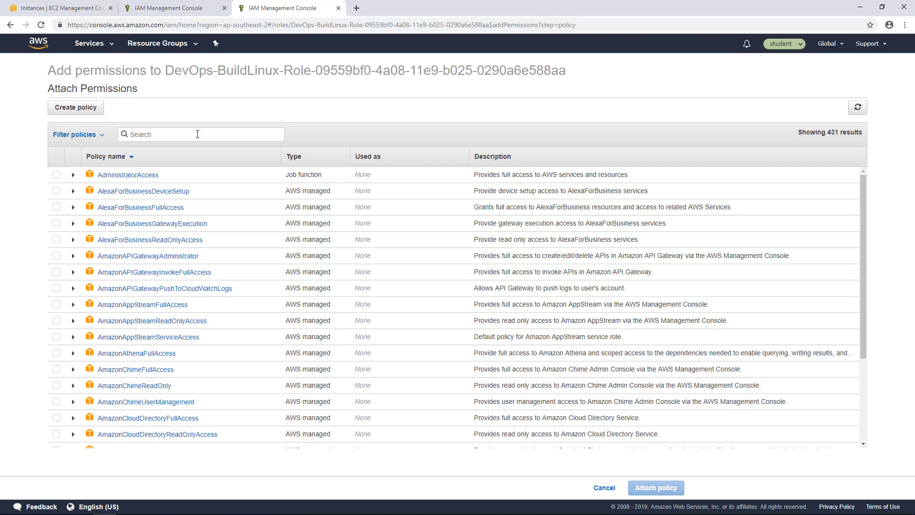
text(AmazonEC2ContainerRegistryFullAccess)
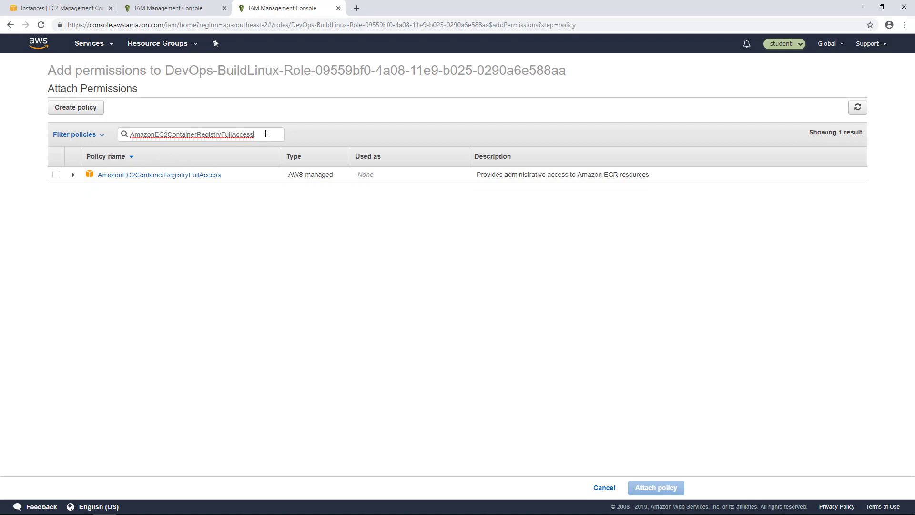
click(56, 175)
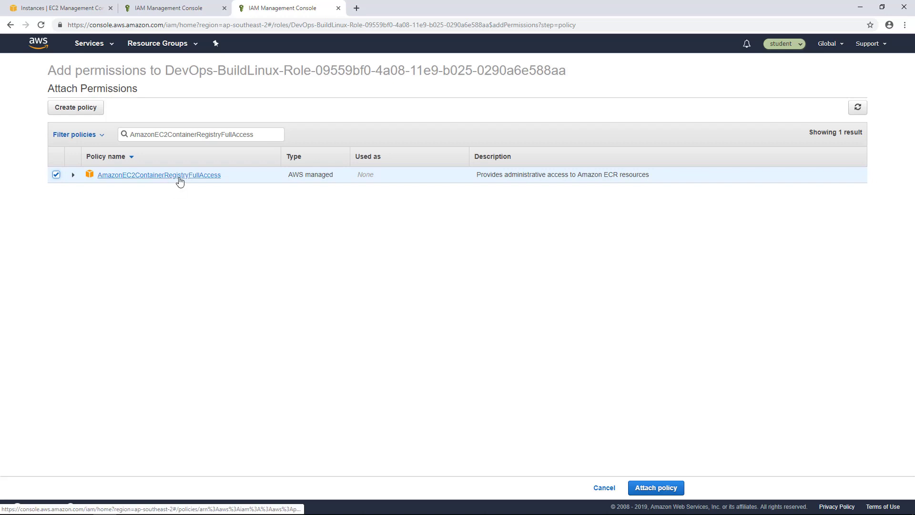
click(658, 487)
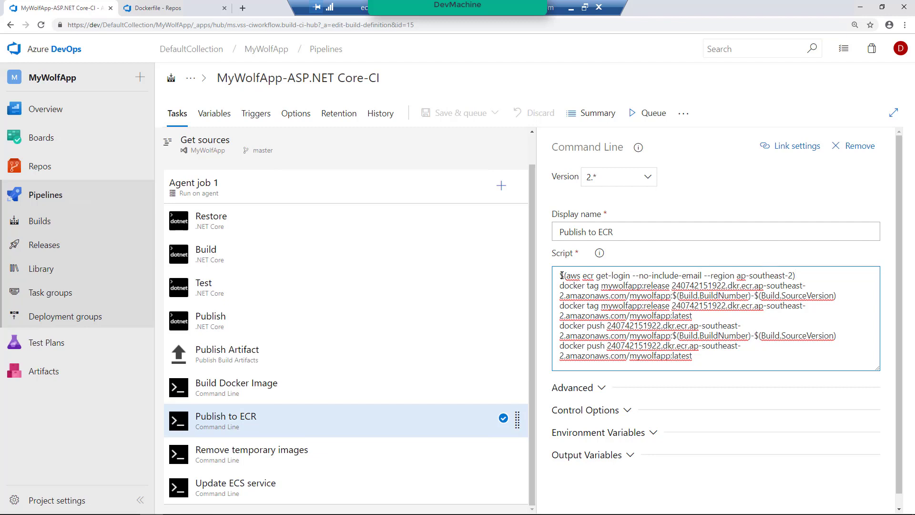
drag(561, 275, 650, 275)
click(652, 276)
drag(737, 275, 794, 276)
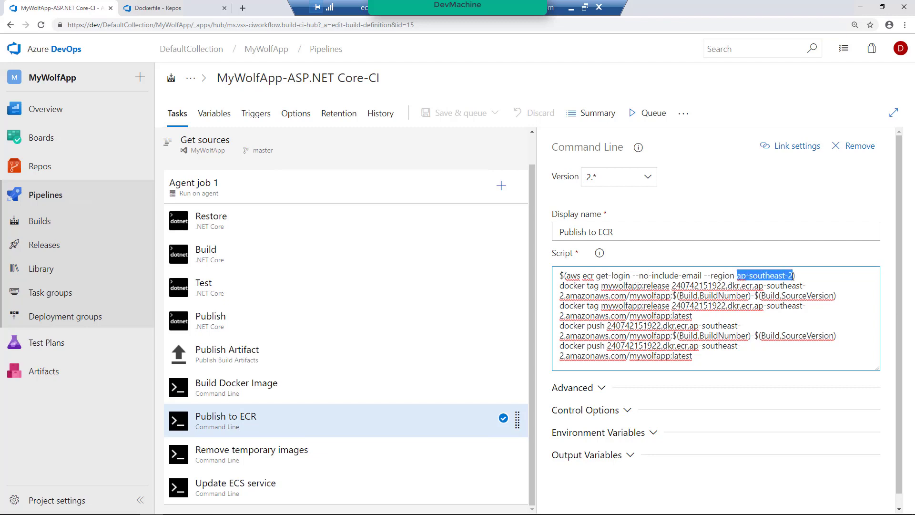
click(795, 275)
drag(793, 275, 736, 275)
click(738, 275)
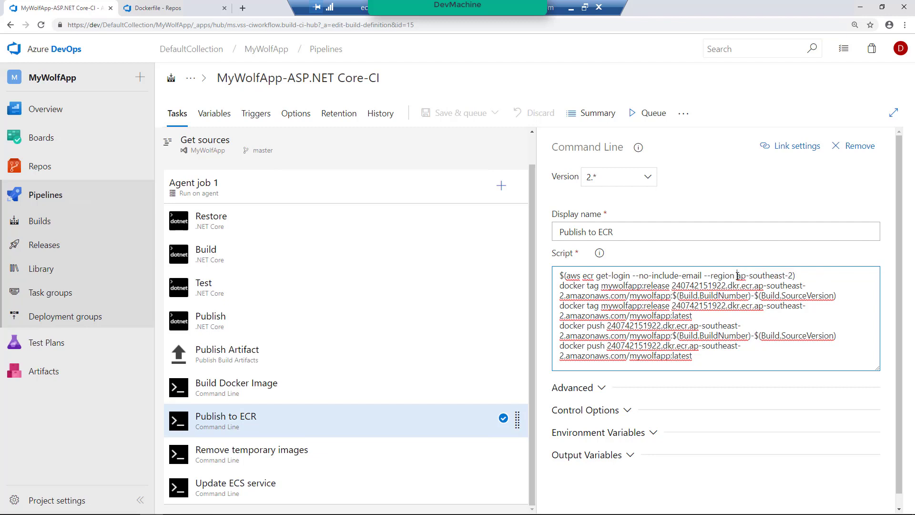
drag(737, 276, 796, 275)
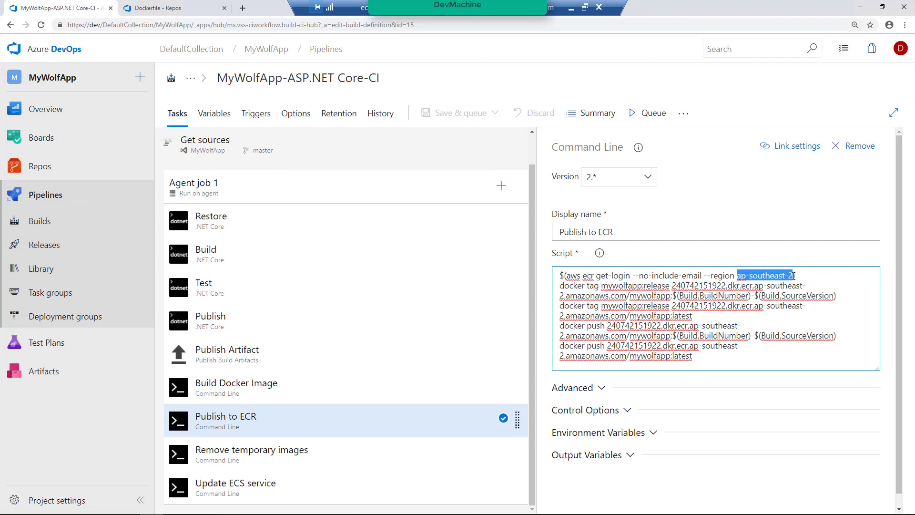
mouse_move(583, 286)
mouse_down()
mouse_move(631, 276)
mouse_move(561, 276)
mouse_up()
click(731, 286)
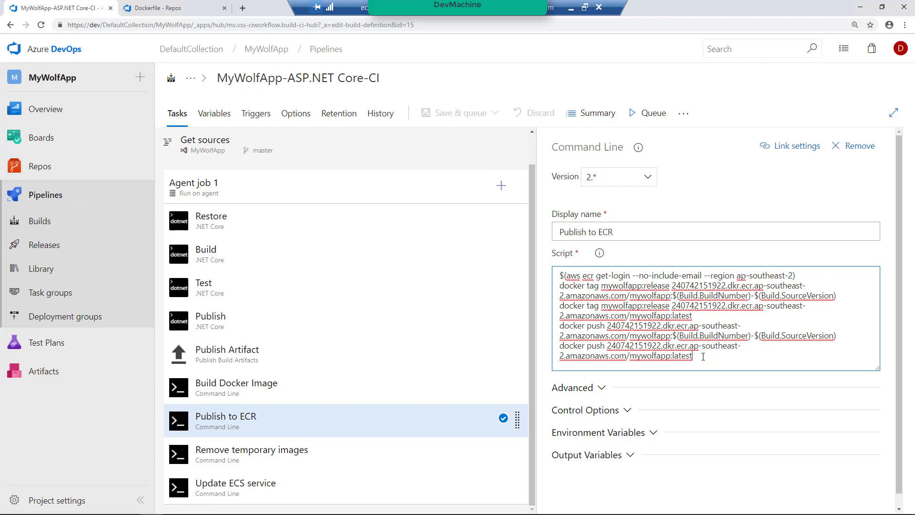
Step: Queue MyWolfApp-ASP.NET Core-CI on AWSBuildPoolLinux and view build 20190321.2's logs
click(630, 117)
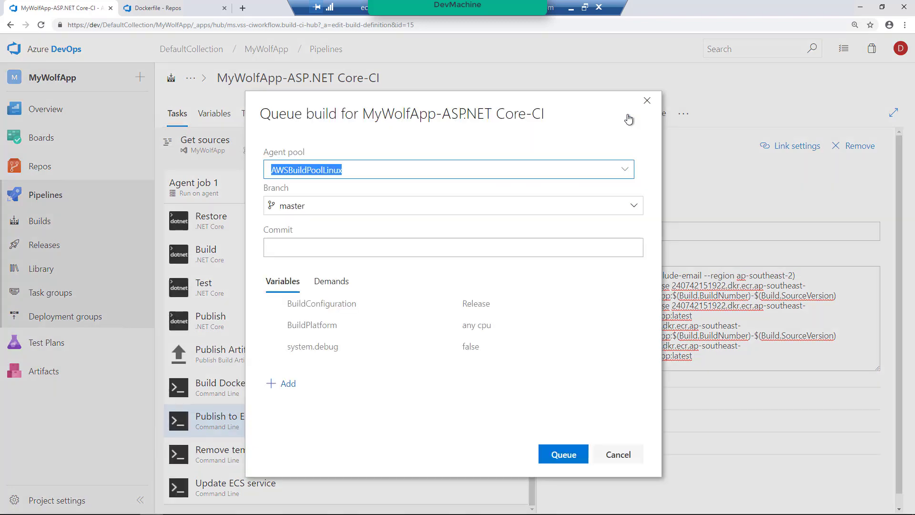
click(363, 170)
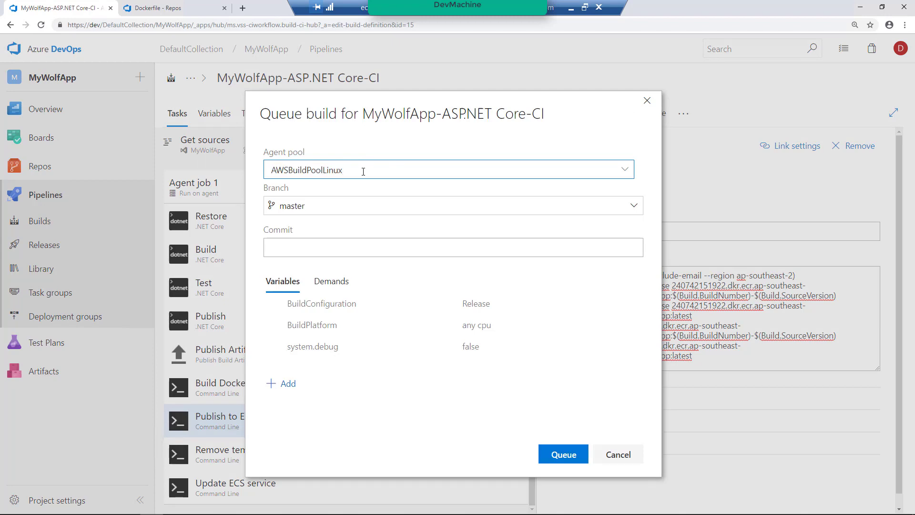
click(564, 455)
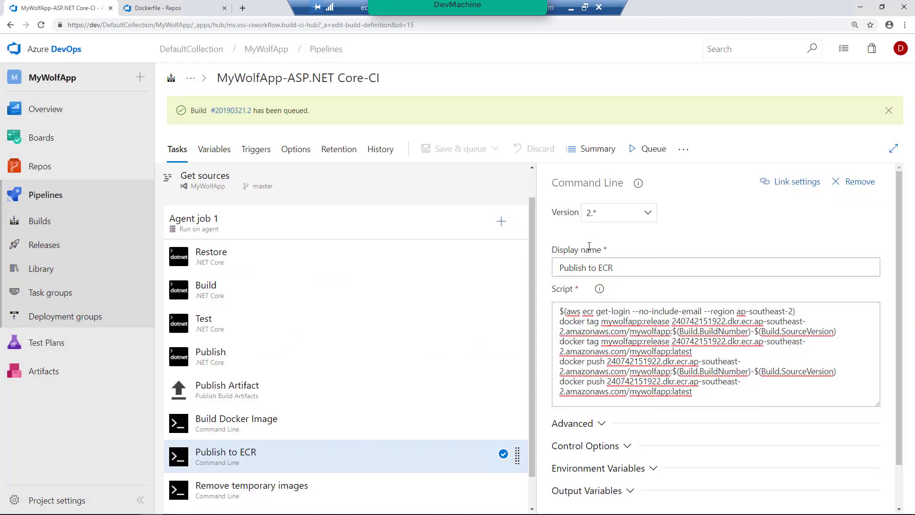
click(231, 111)
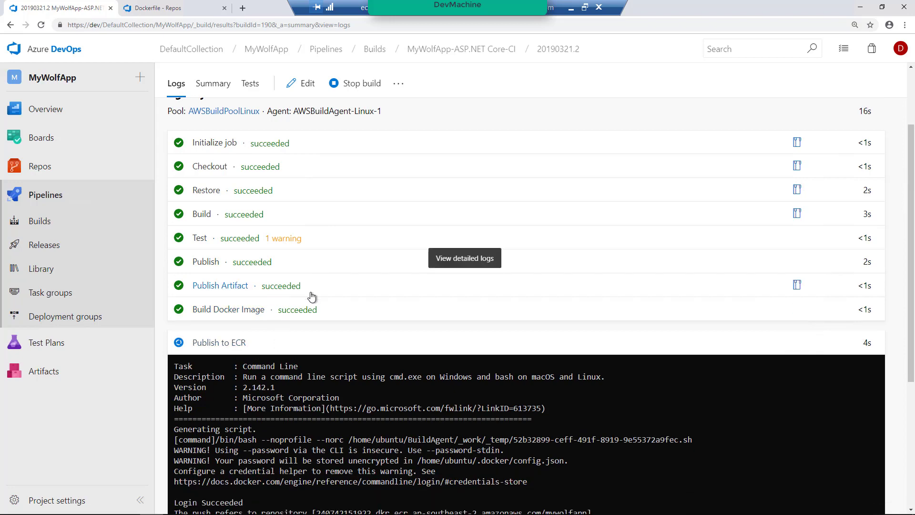
scroll(312, 297, down, 2)
scroll(306, 359, down, 2)
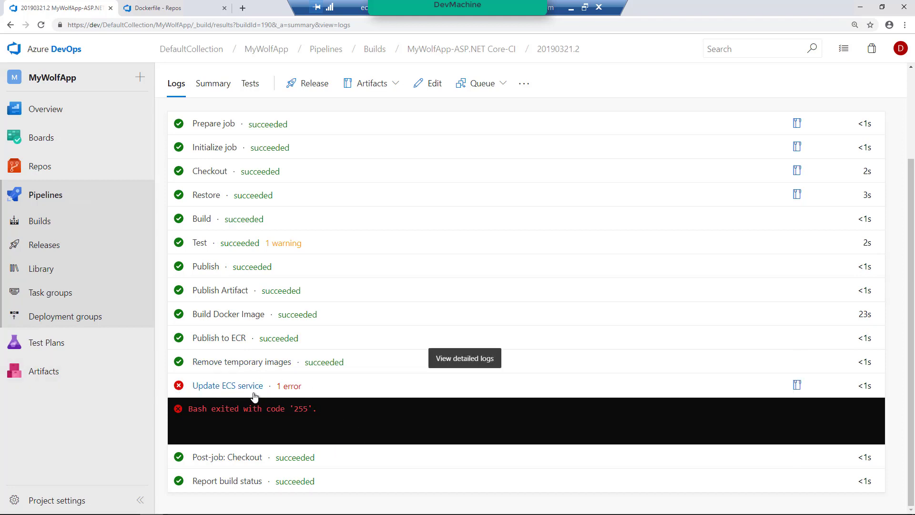
Step: Leave the remote session and find the mywolfapp repository images in AWS ECR
click(570, 13)
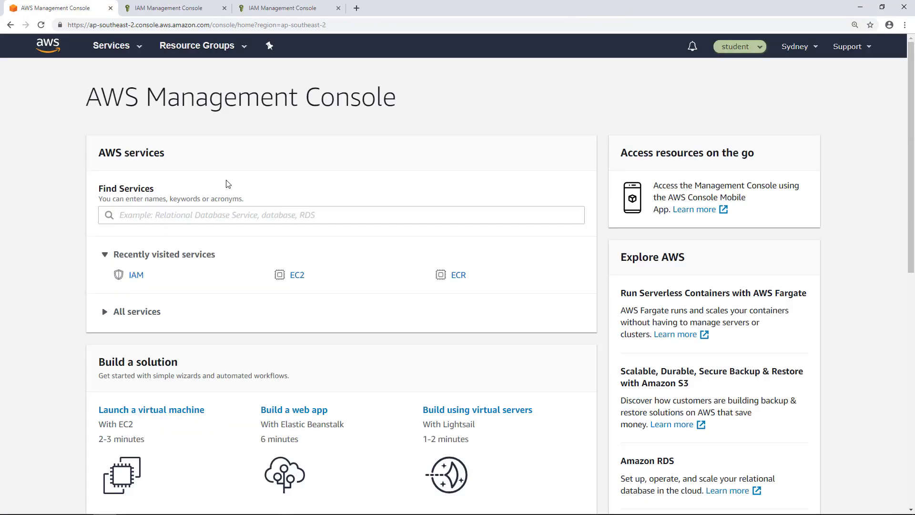
click(162, 216)
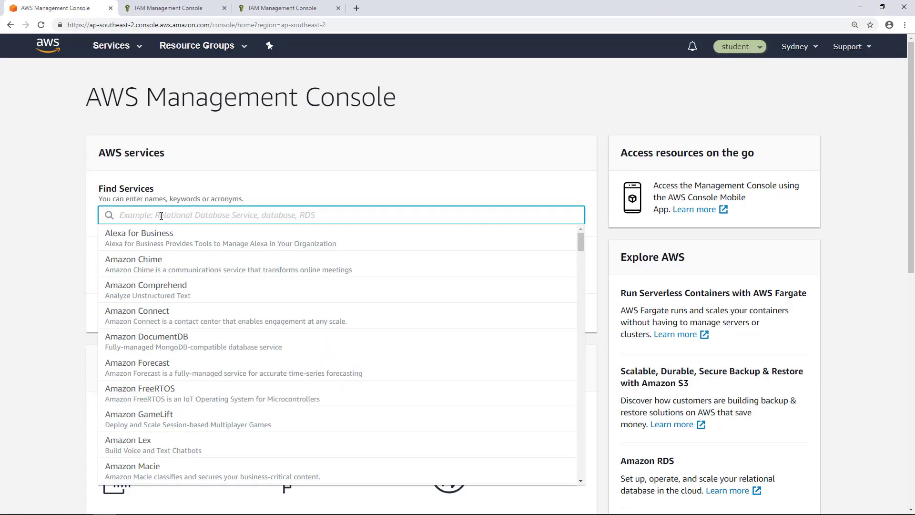
text(ecr)
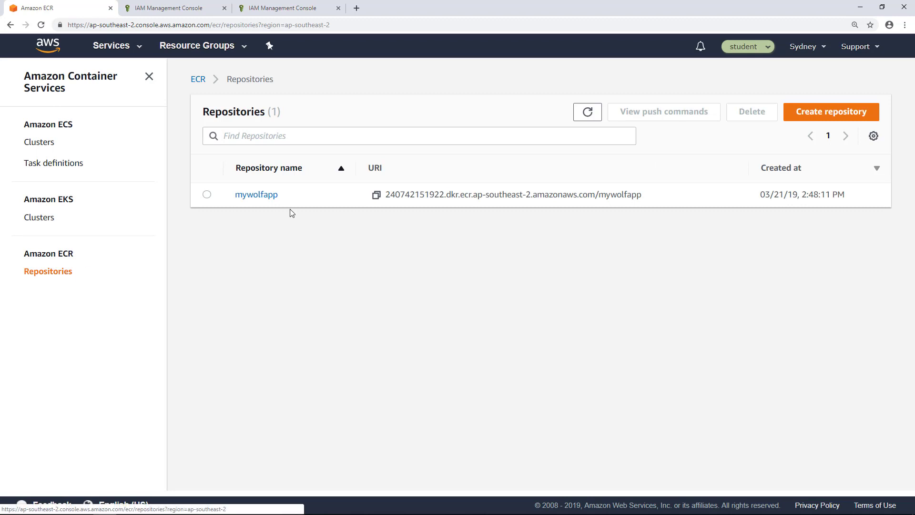
click(245, 197)
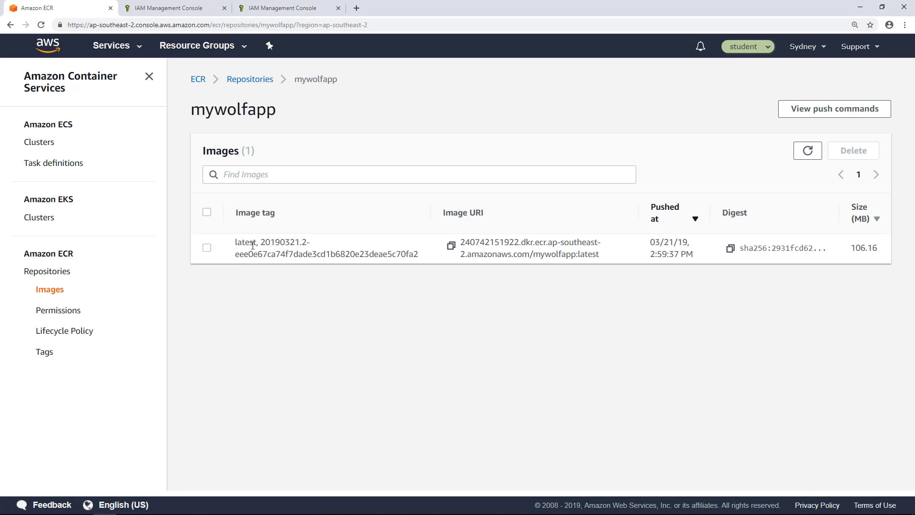
Step: Inspect the image tagged latest and 20190321.2, then return to the DevOps build logs
mouse_move(235, 244)
mouse_down()
mouse_move(318, 250)
mouse_move(299, 254)
mouse_up()
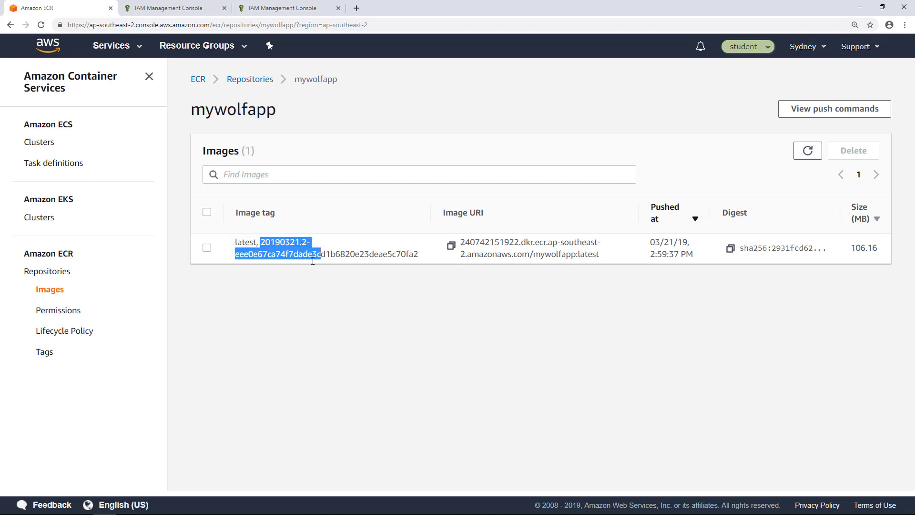
double_click(290, 256)
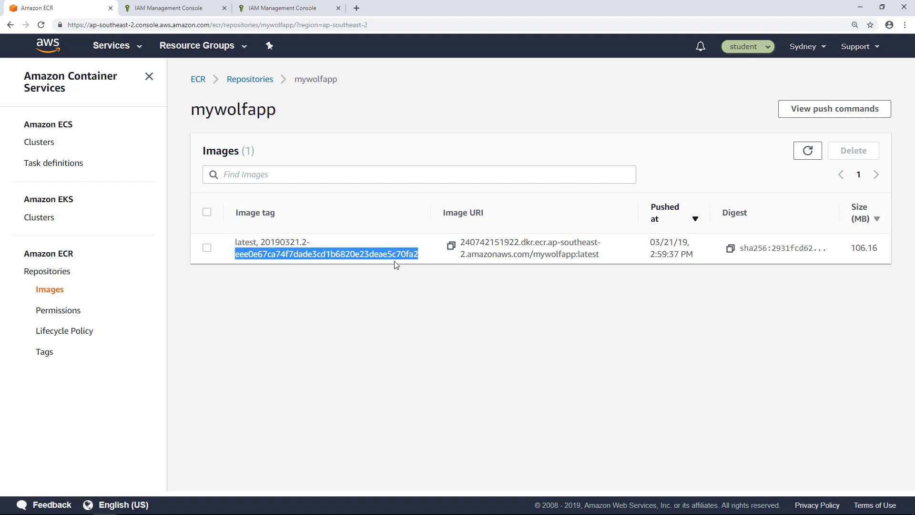
click(409, 251)
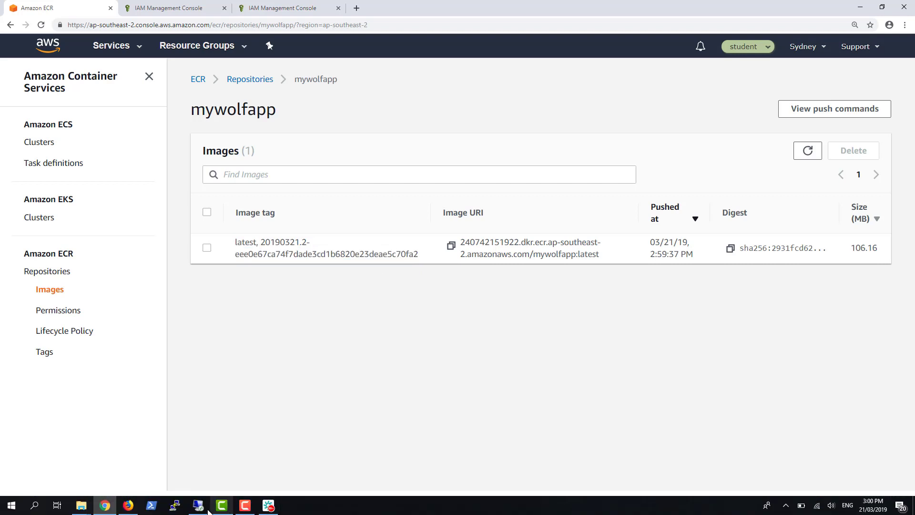
click(213, 506)
scroll(365, 286, up, 3)
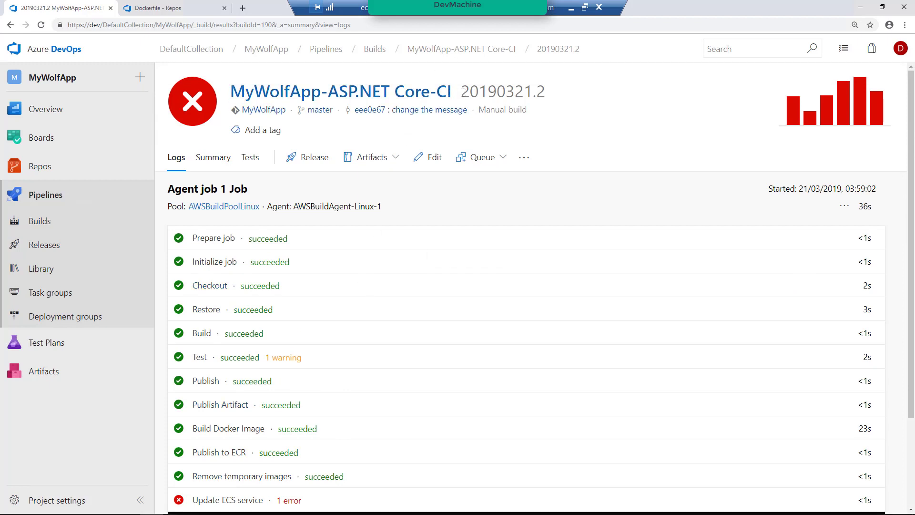
Step: Highlight build number 20190321.2 in the build title and the matching ECR image tag
drag(461, 92, 533, 92)
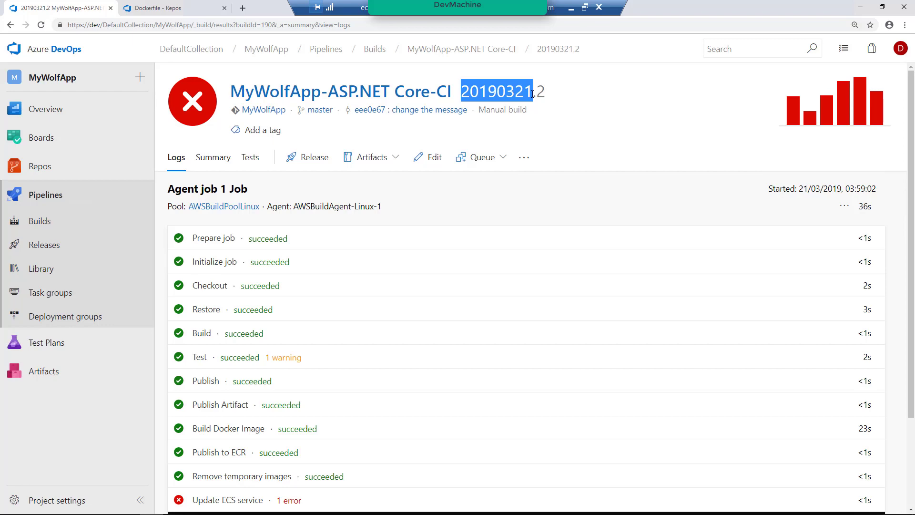
drag(534, 92, 546, 92)
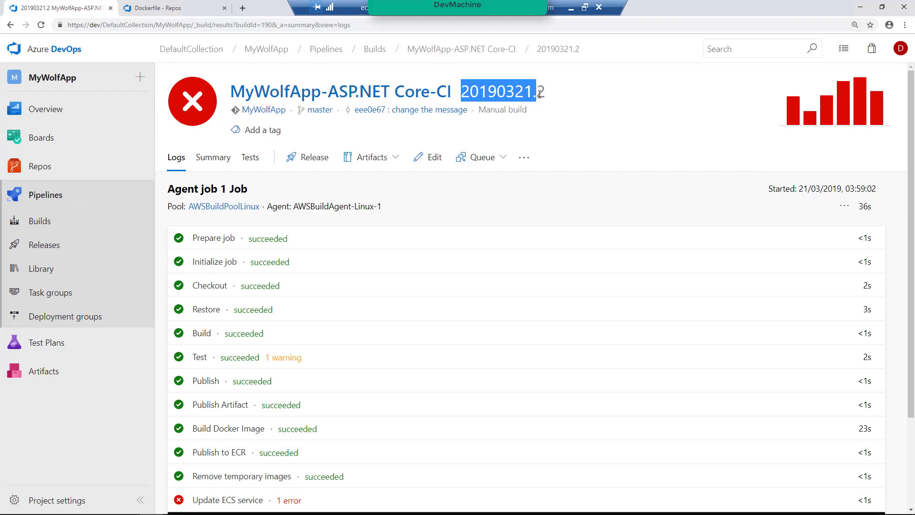
click(571, 9)
drag(261, 244, 309, 243)
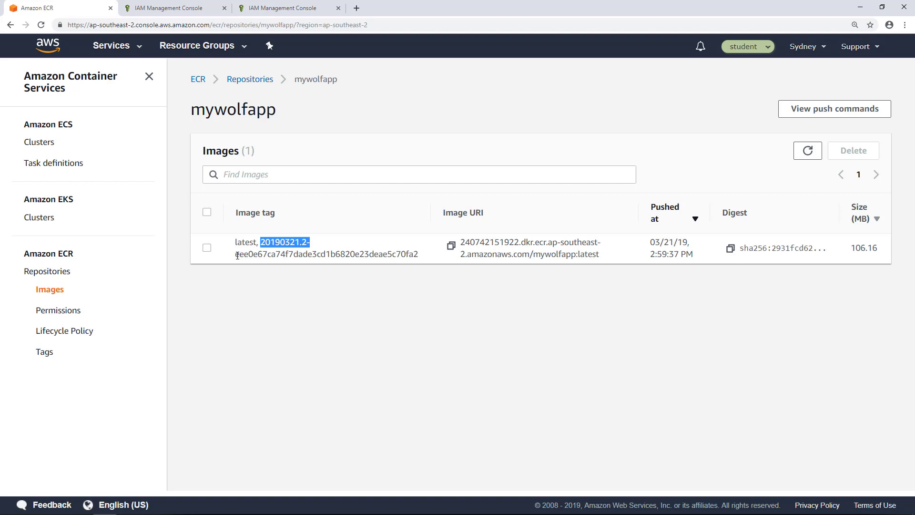
click(390, 257)
double_click(390, 258)
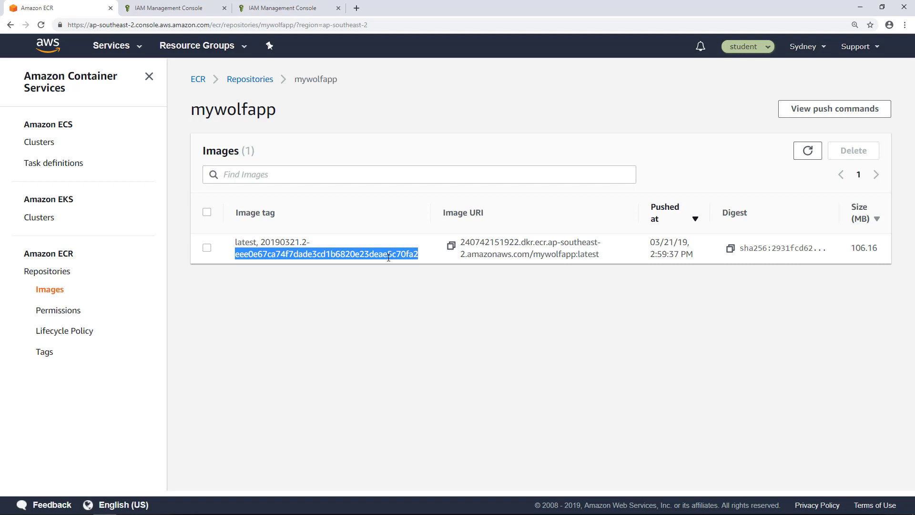
click(263, 242)
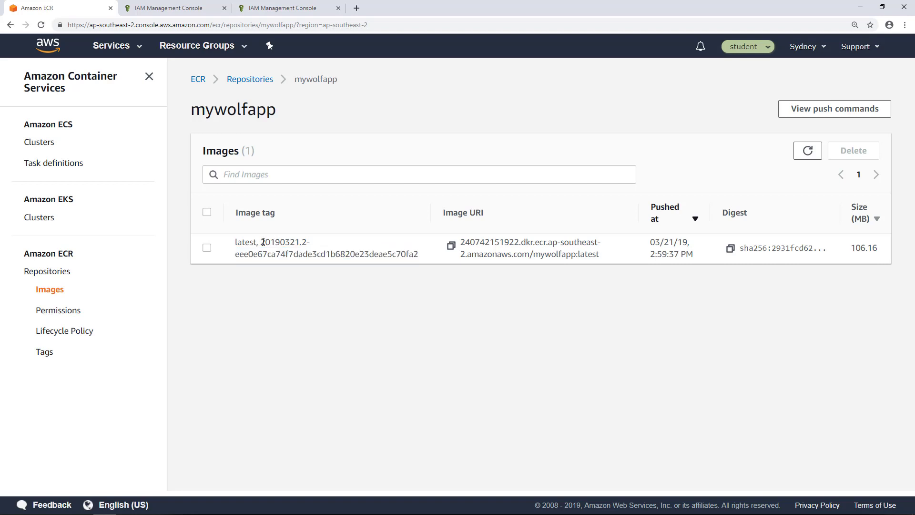